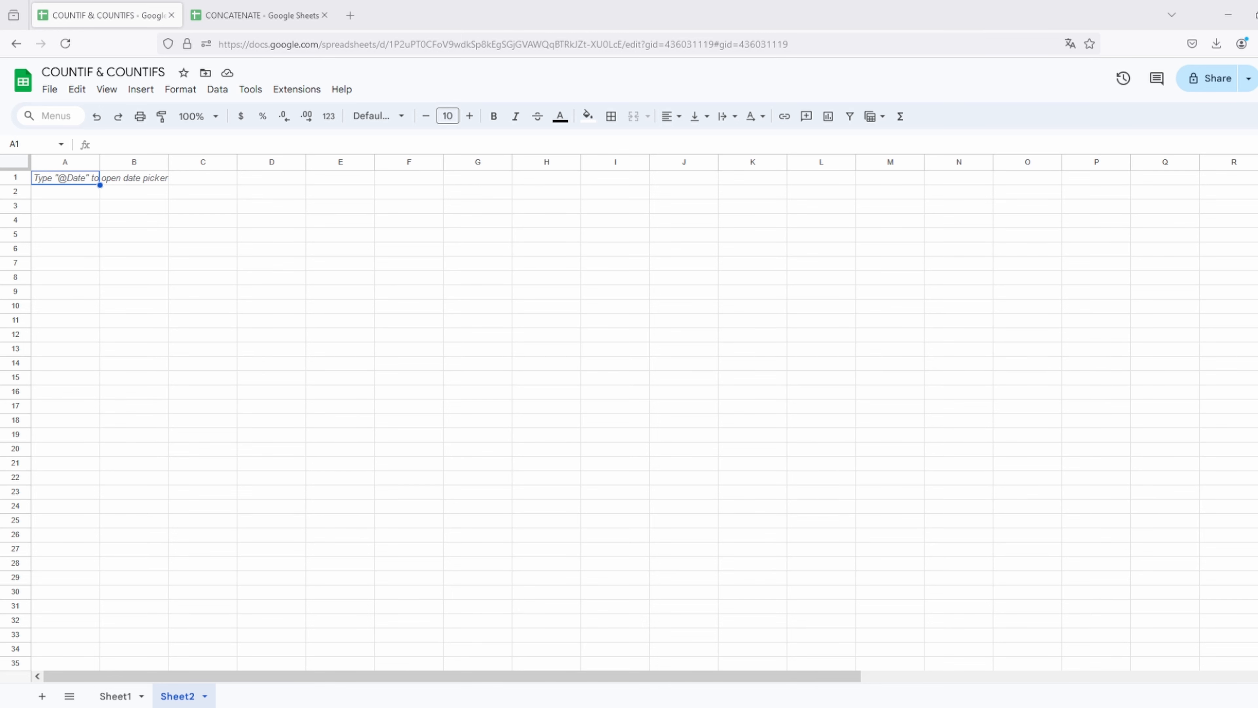
Step: Start a COUNTIF formula in cell F2 of Sheet1 and expand the function's help on its arguments
left_click(115, 696)
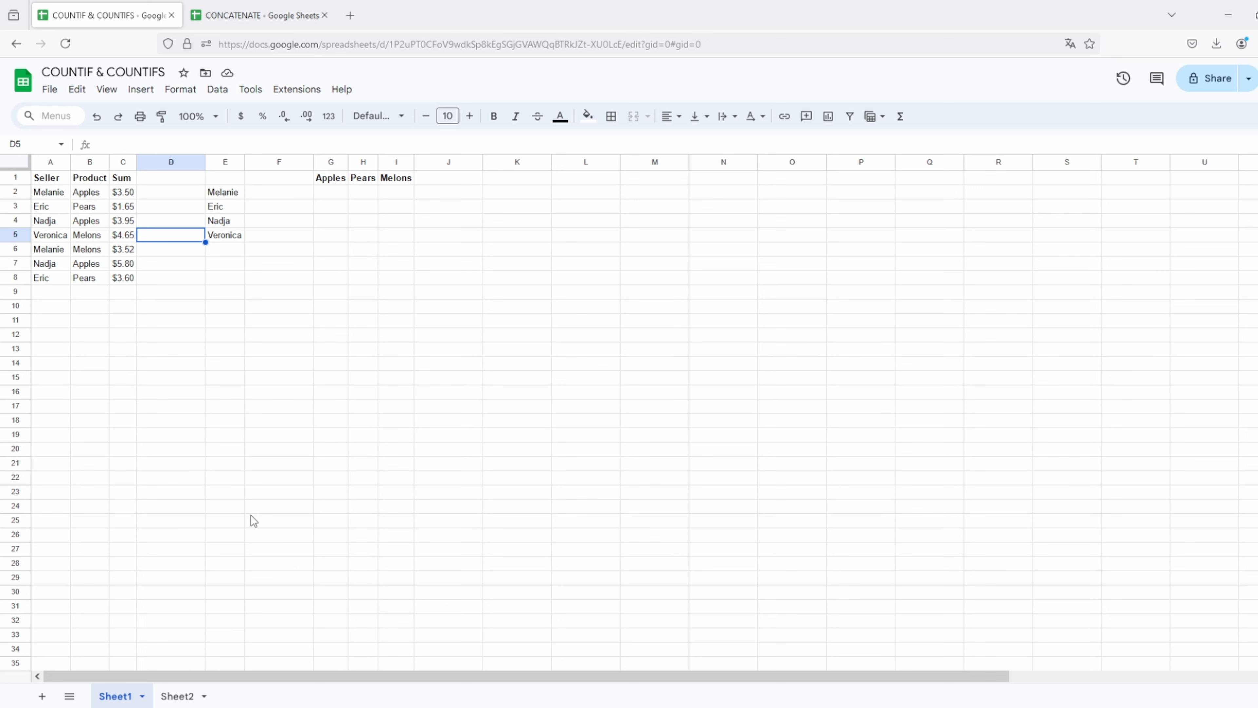
left_click(277, 198)
type("=")
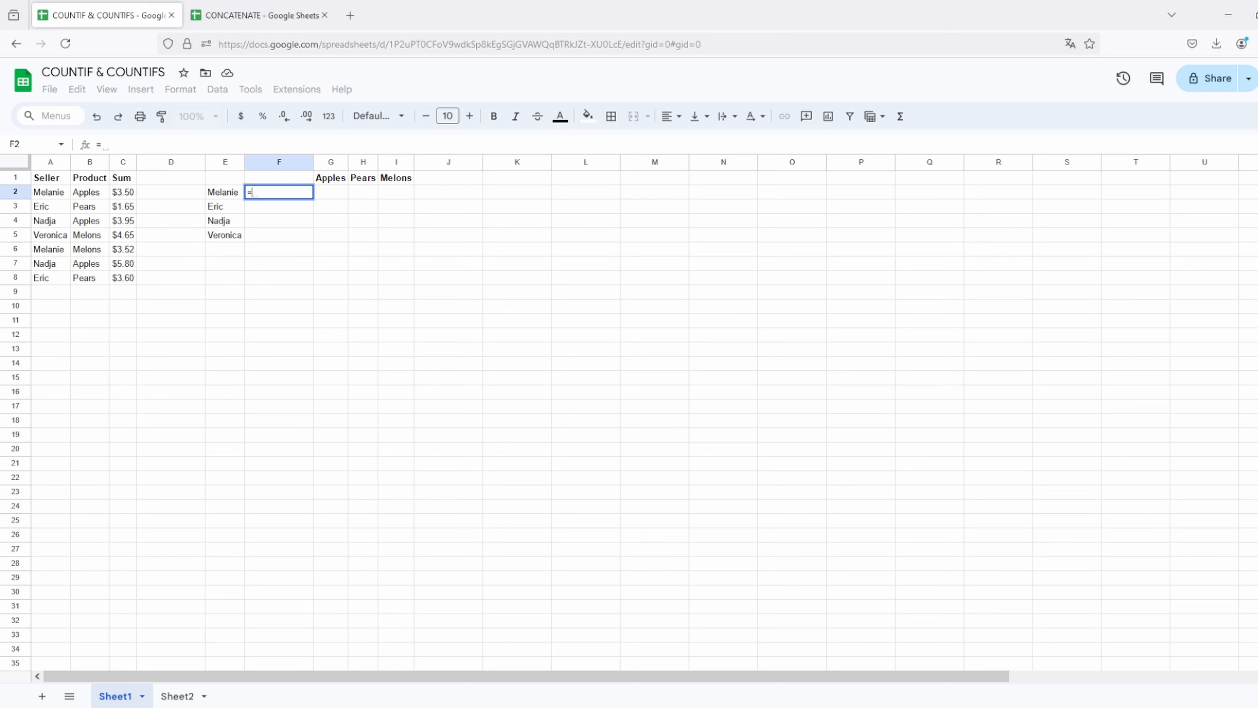
type("COUNT")
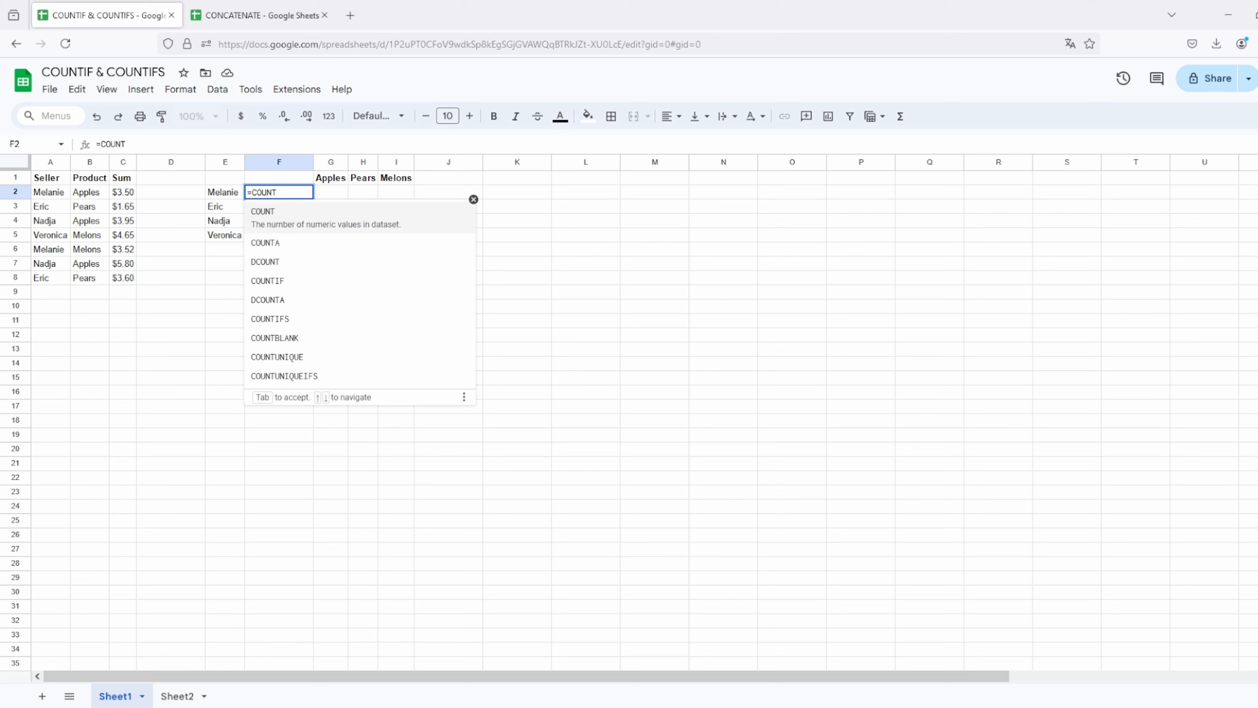
type("IF")
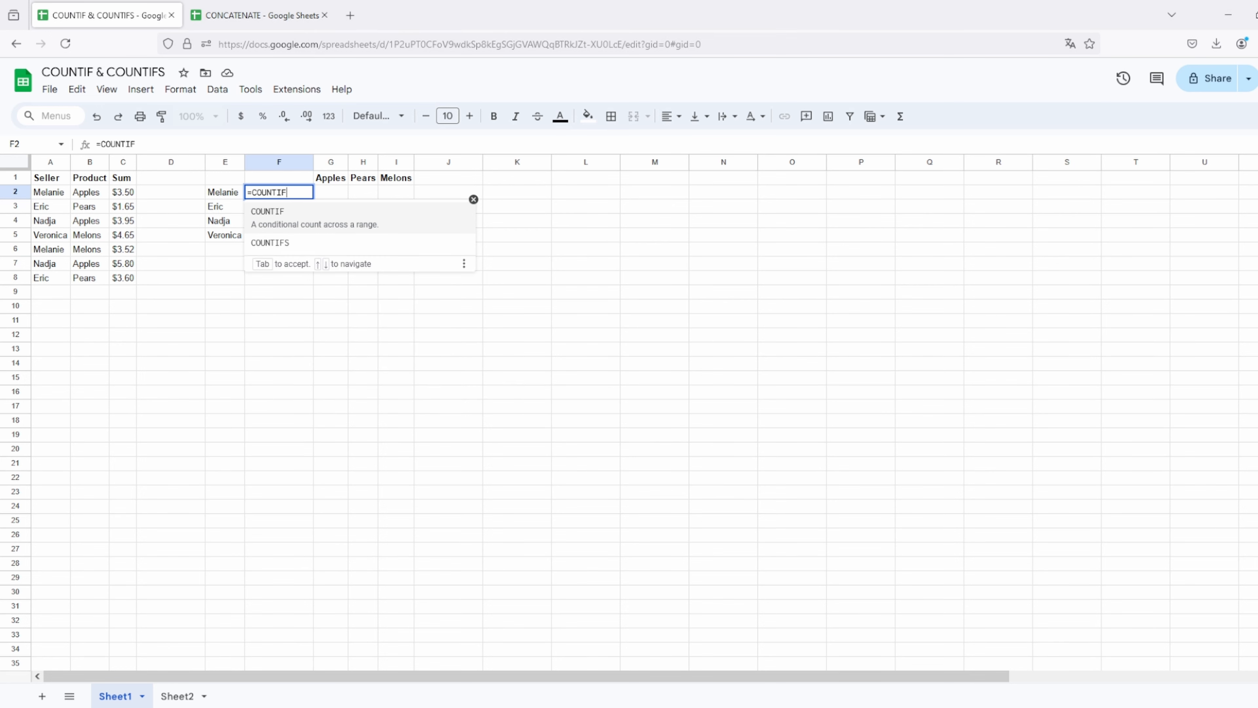
type("(")
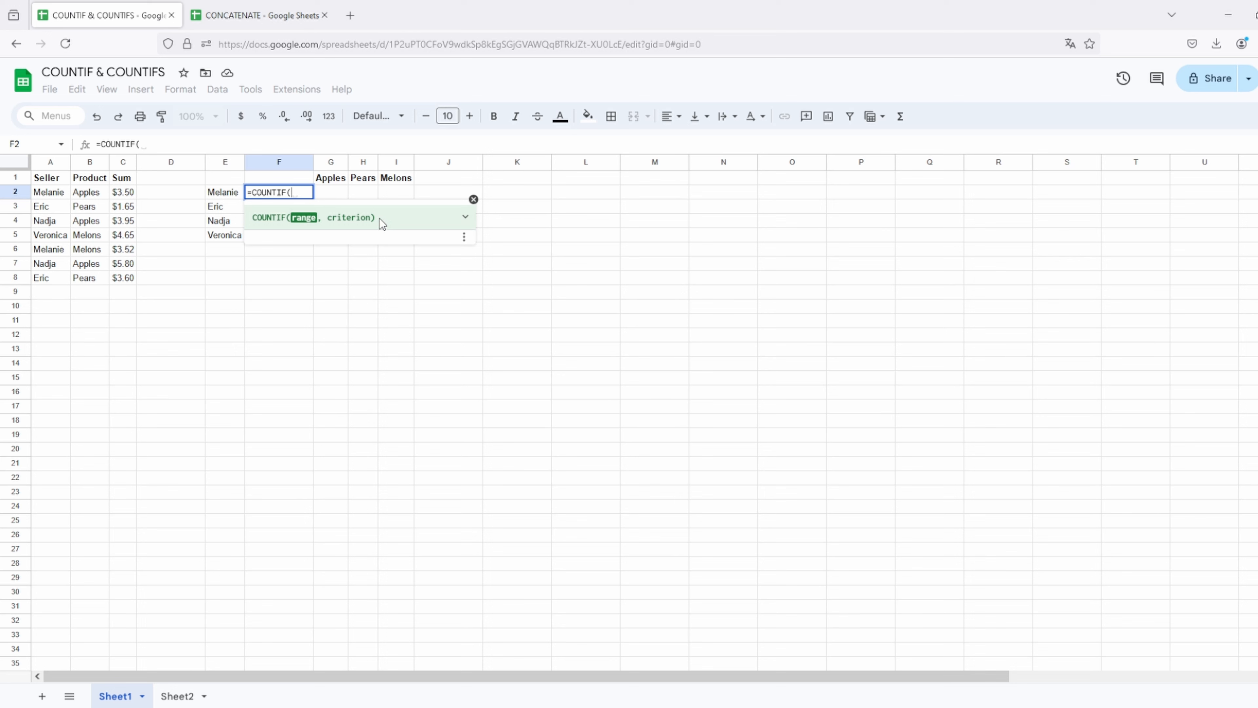
left_click(465, 218)
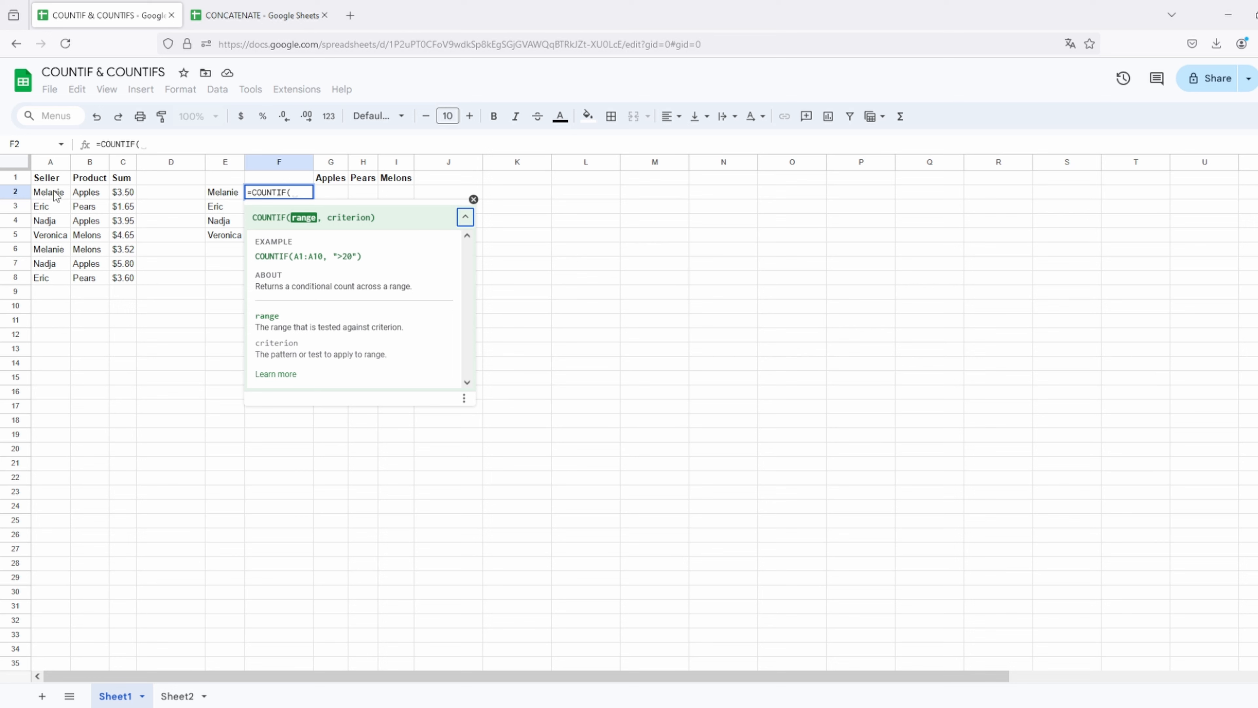
Step: Complete the COUNTIF formula in F2 with range A2:A8 and criterion E2, declining the suggested autofill
left_click_drag(56, 195, 56, 278)
type(";")
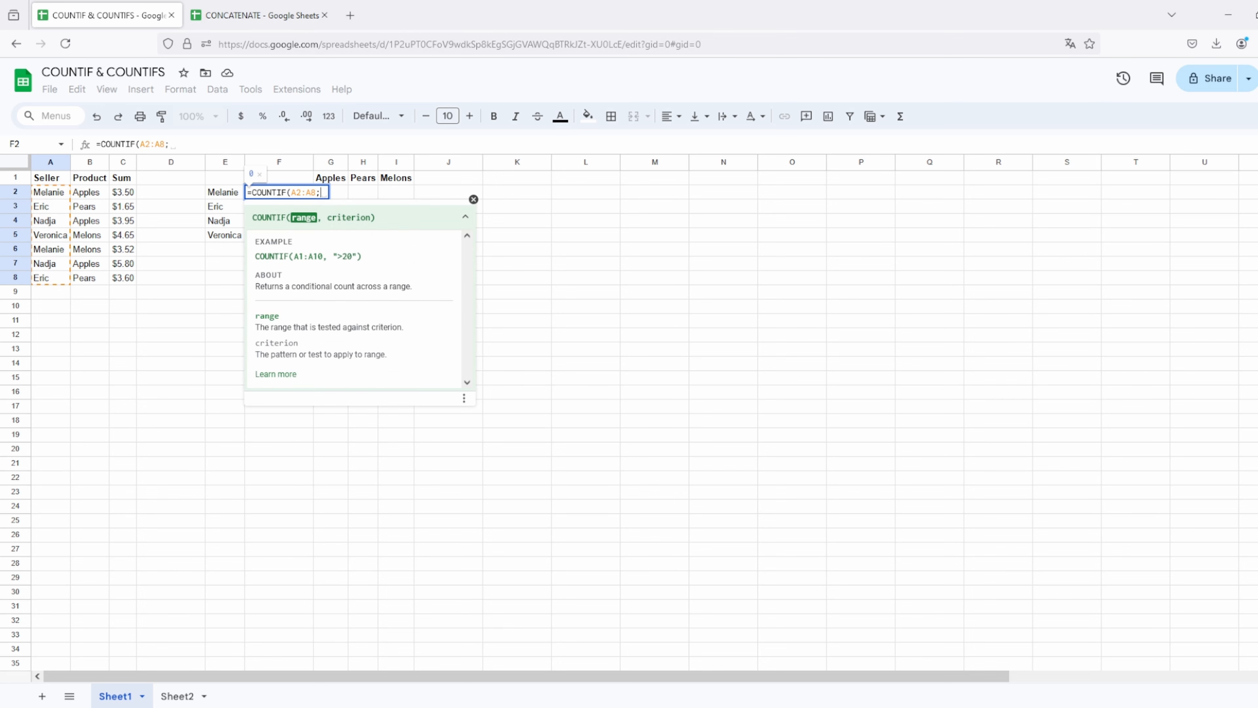
left_click(222, 197)
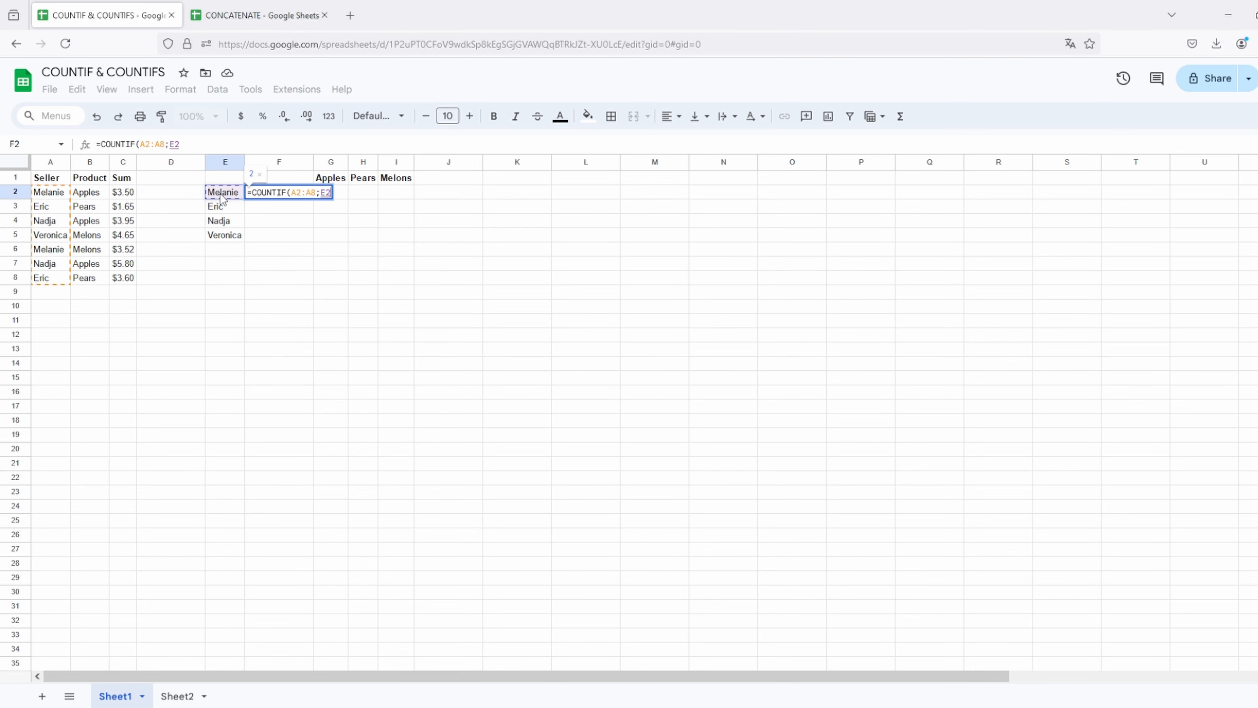
type(")")
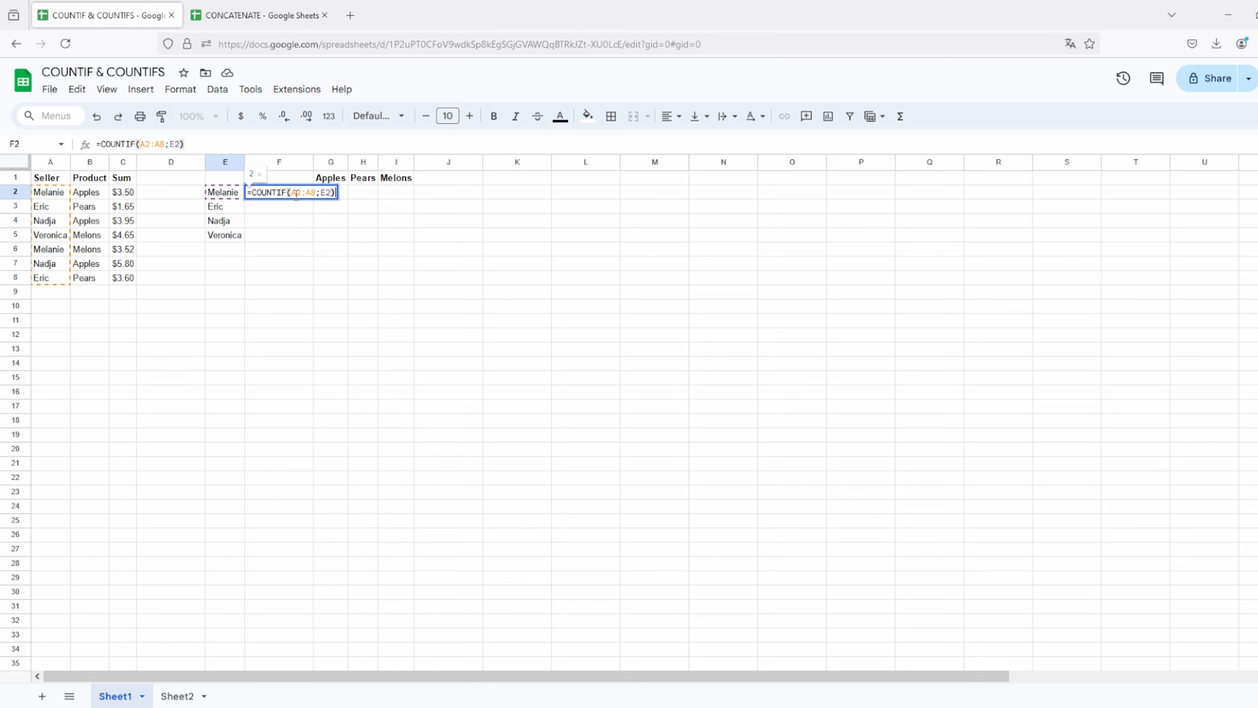
left_click_drag(292, 193, 319, 194)
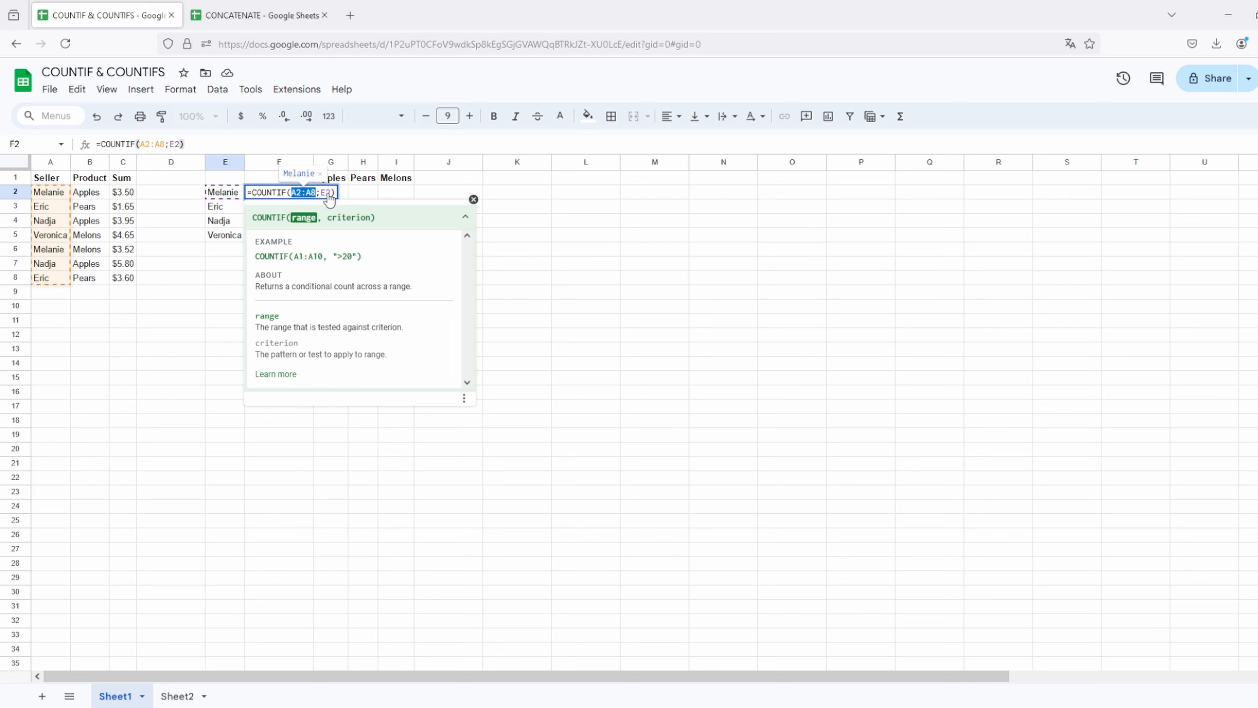
left_click(292, 193)
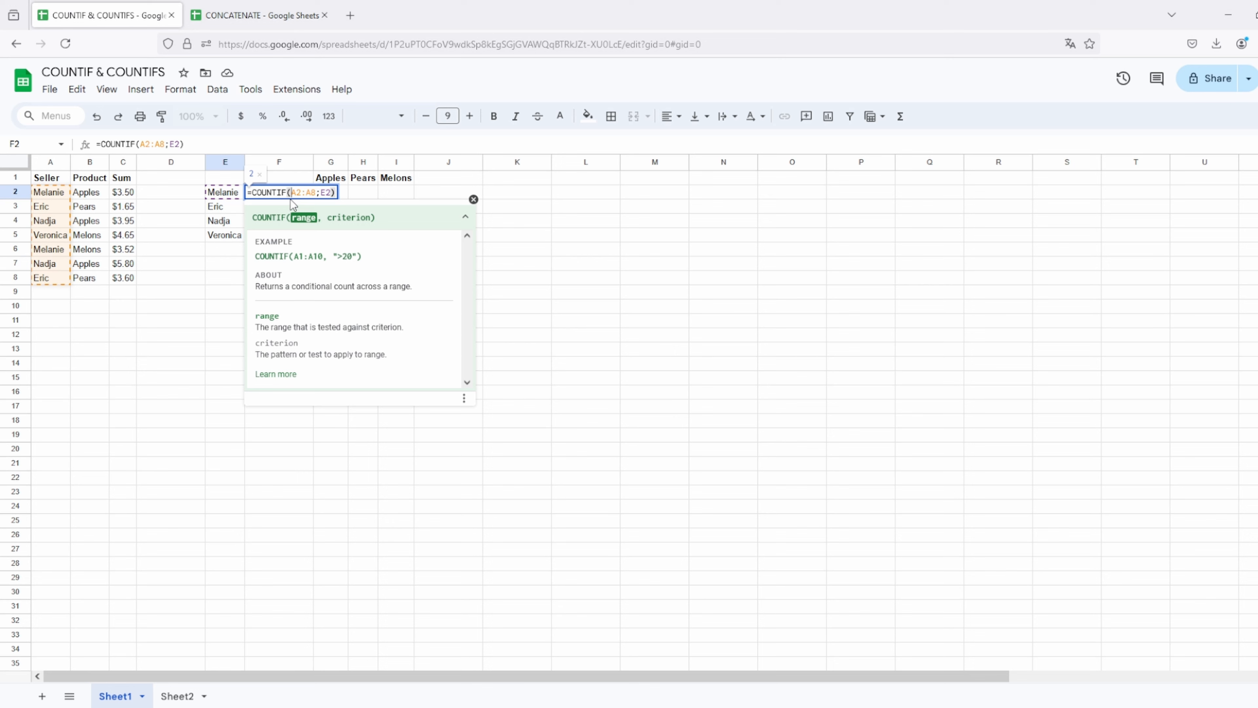
key("Return")
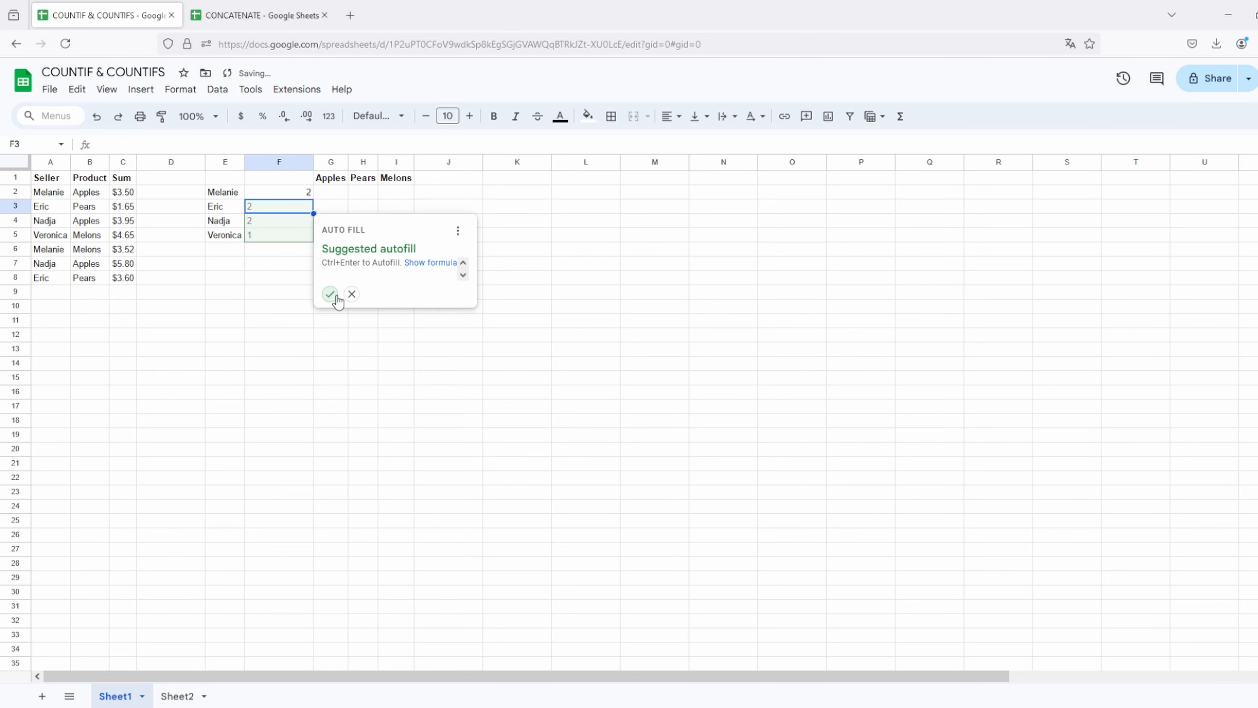
left_click(351, 294)
Step: Try filling the F2 formula down to F5 and check the range reference in F3
left_click(310, 196)
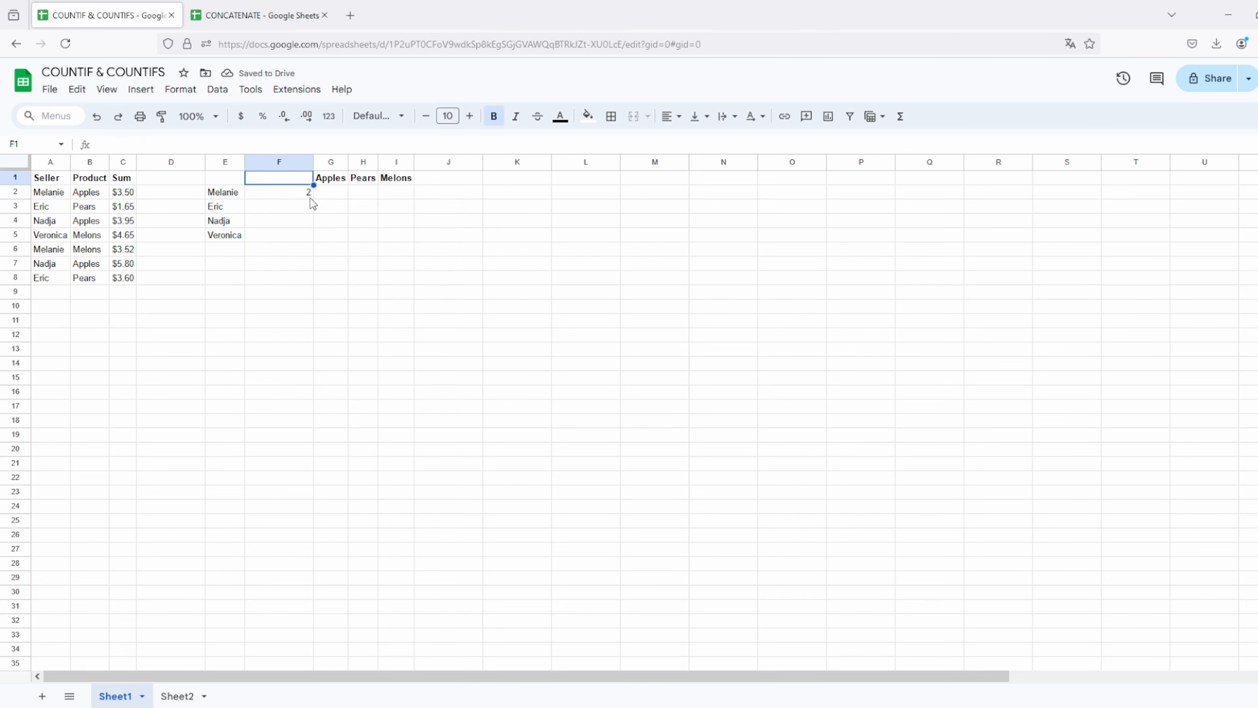
left_click_drag(314, 199, 307, 239)
left_click(282, 208)
left_click_drag(144, 145, 150, 145)
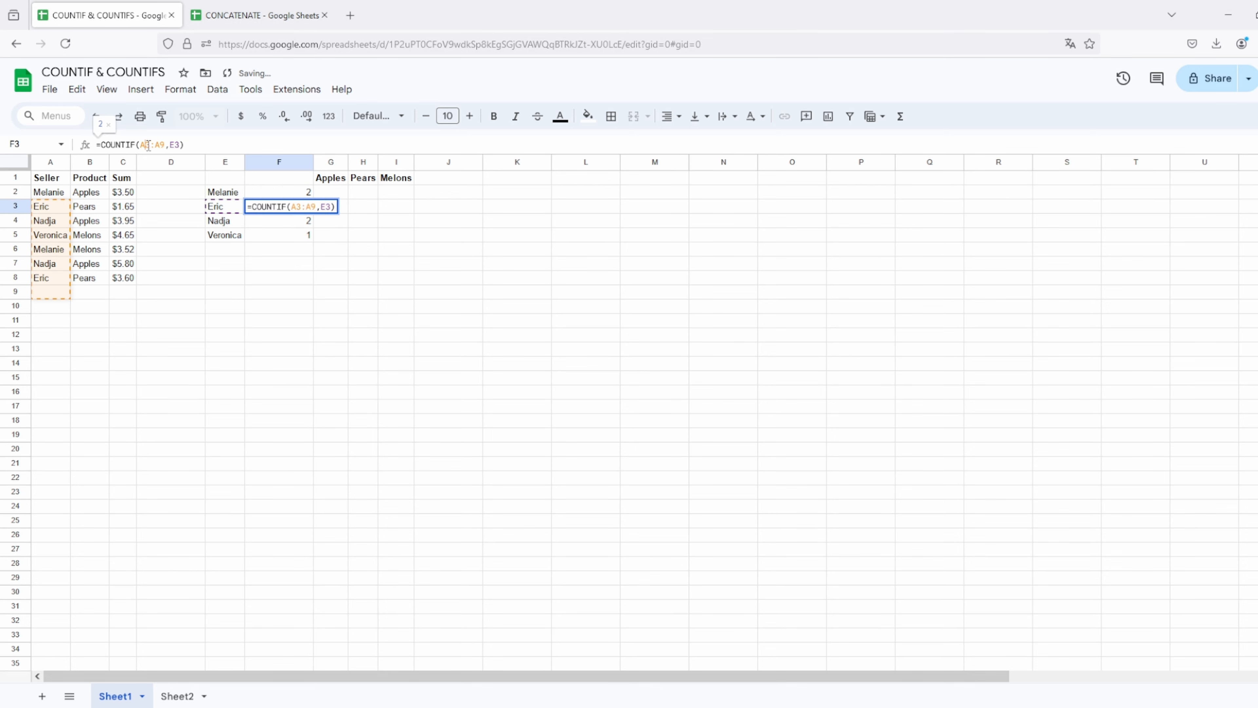
key("Return")
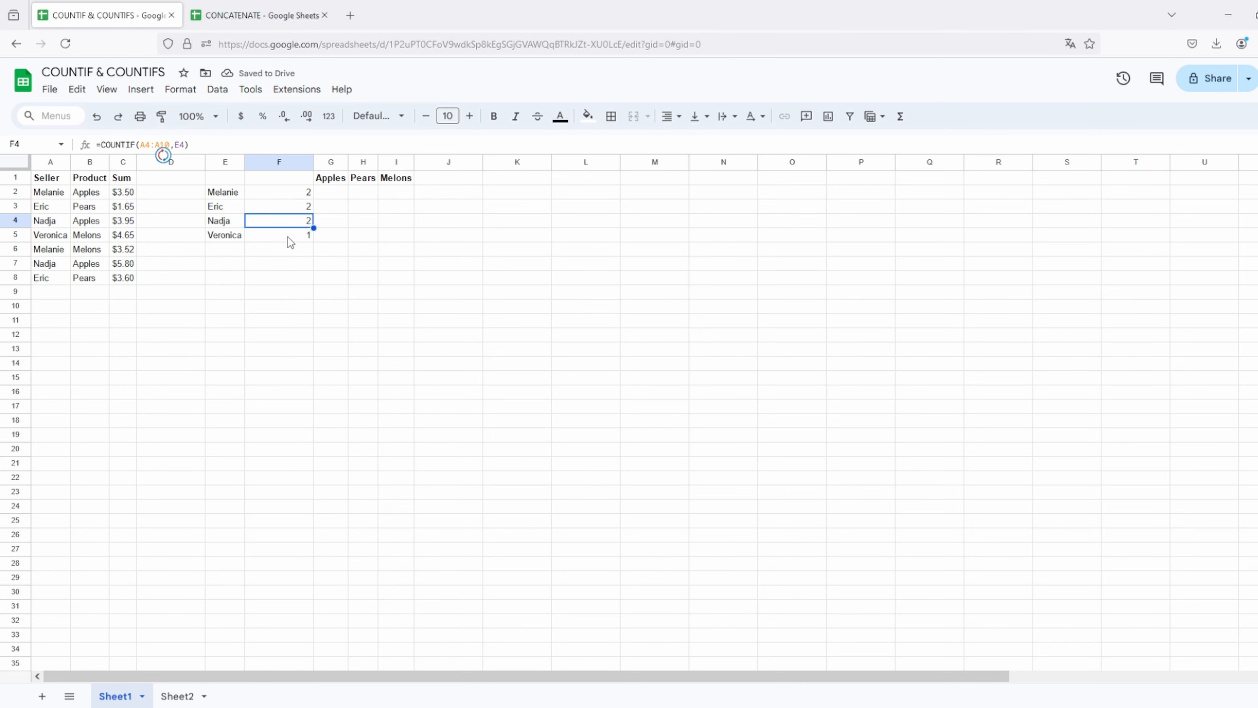
key("Up")
key("Up")
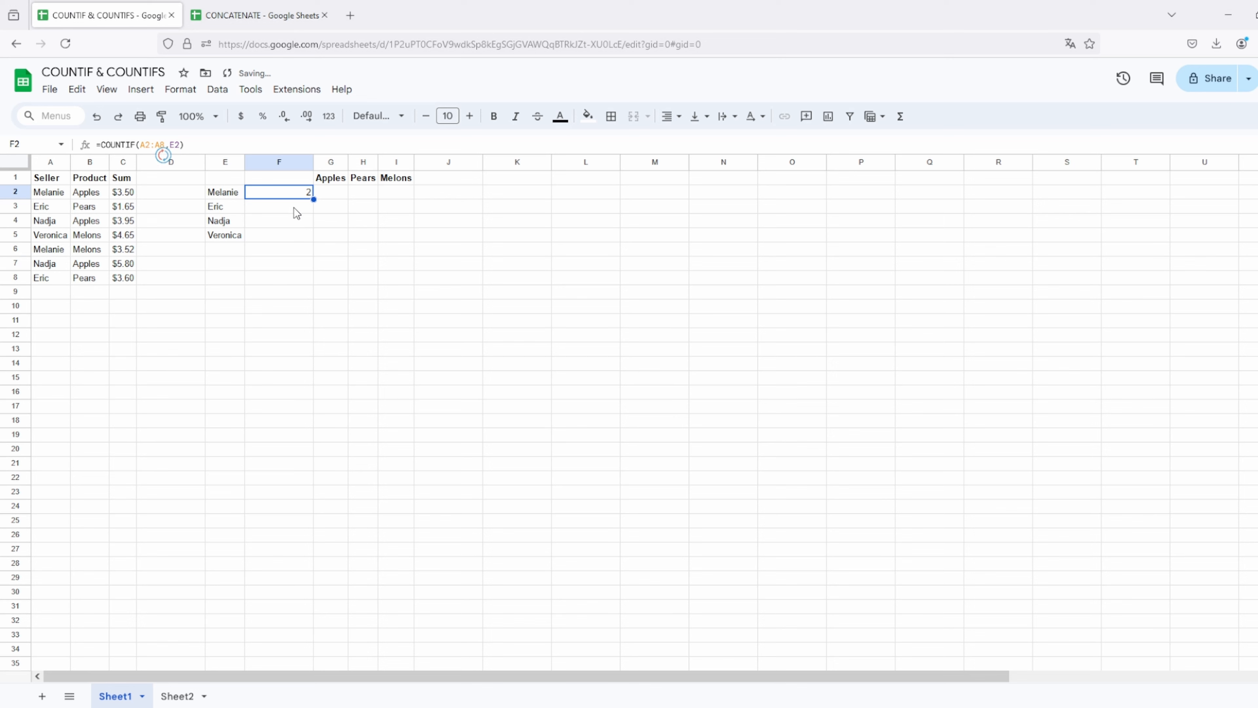
Step: Make the range in the F2 COUNTIF formula absolute as $A$2:$A$8
left_click(140, 144)
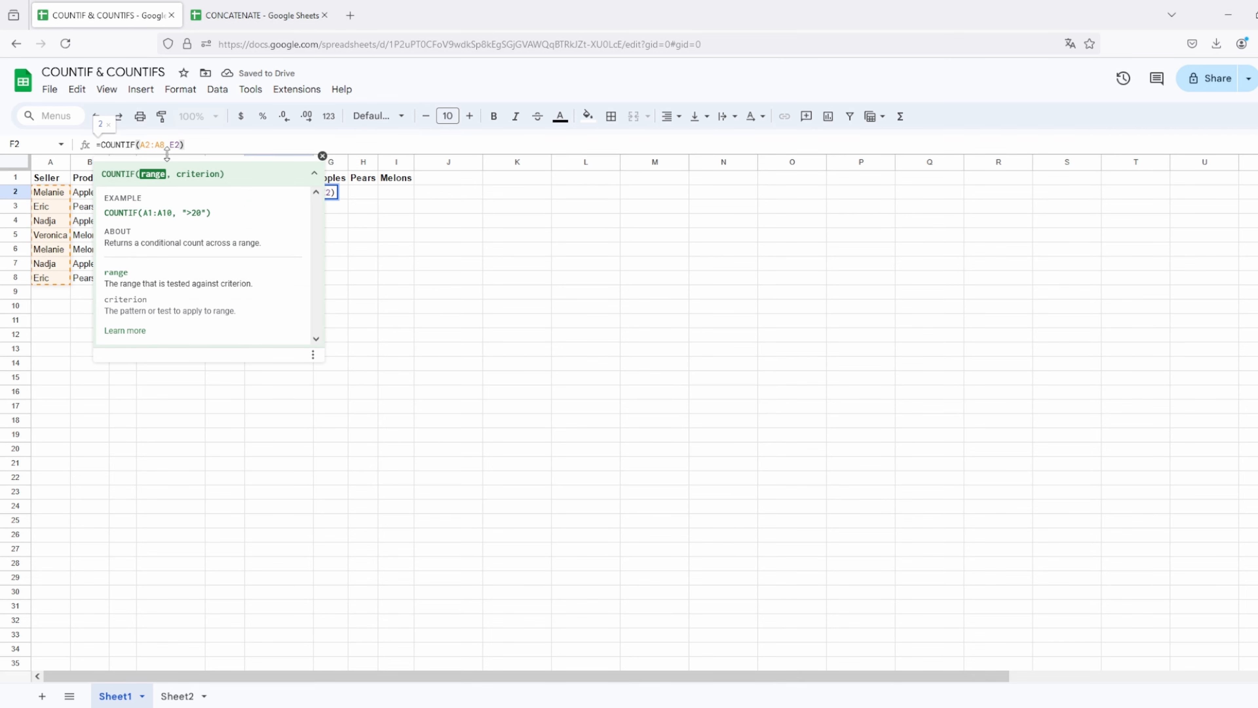
key("F4")
key("F4")
key("F4")
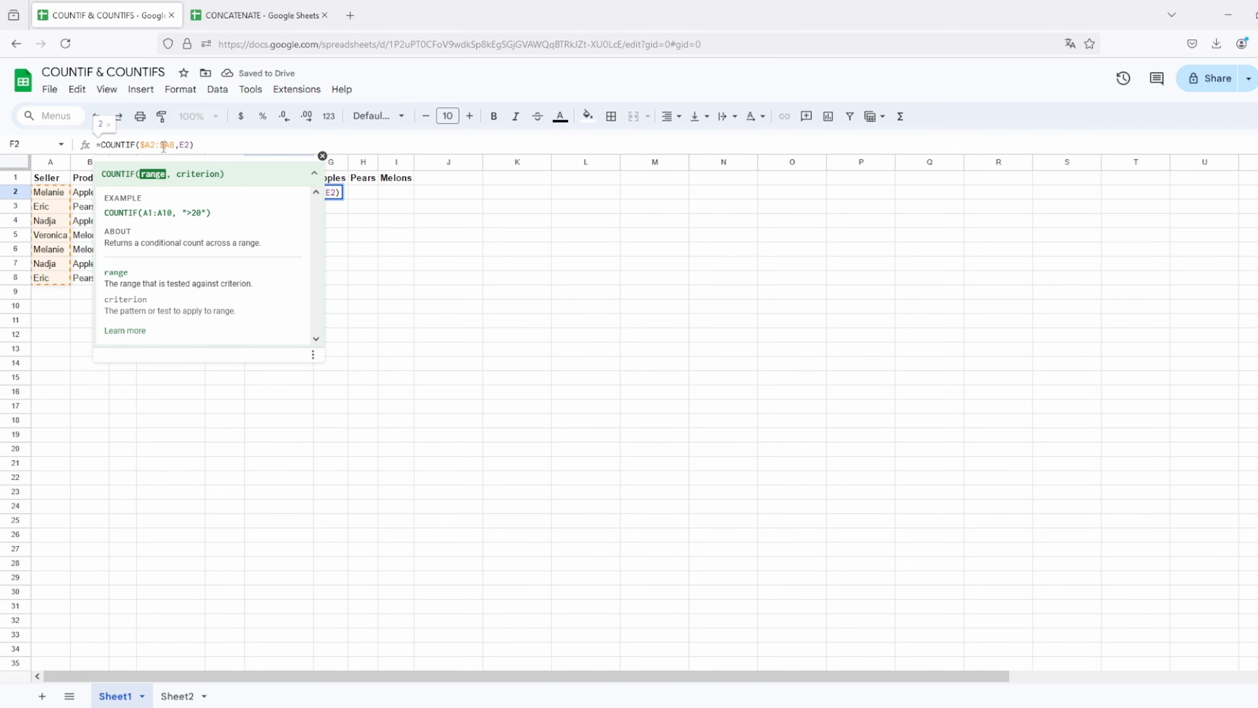
key("F4")
key("F4")
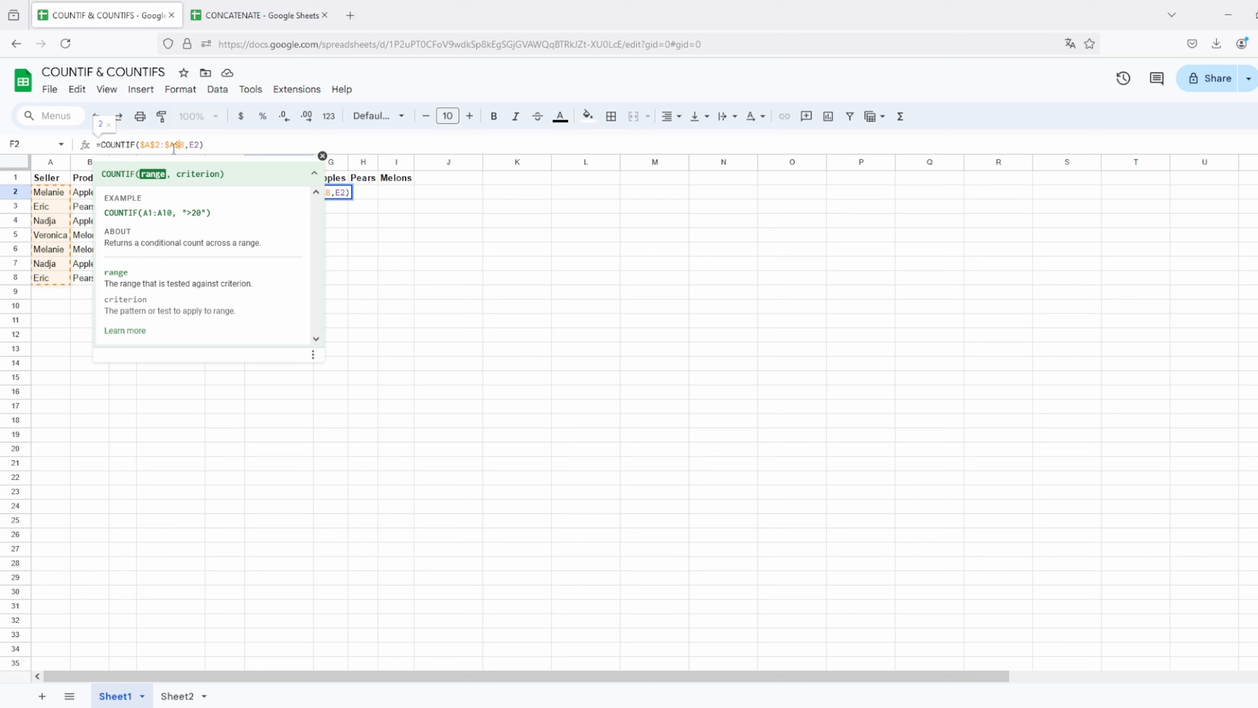
key("Return")
Step: Fill the F2 formula down to F5 and check the copied formula in F5
left_click(308, 194)
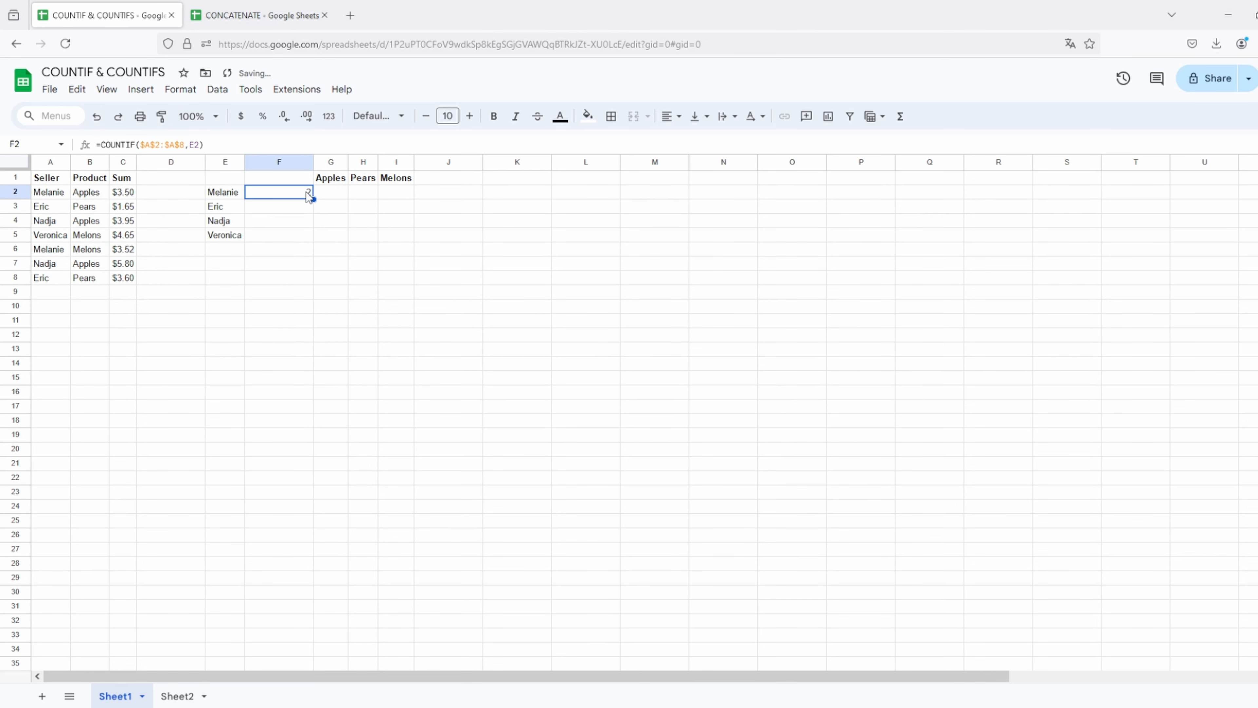
left_click_drag(303, 232, 285, 238)
left_click(280, 236)
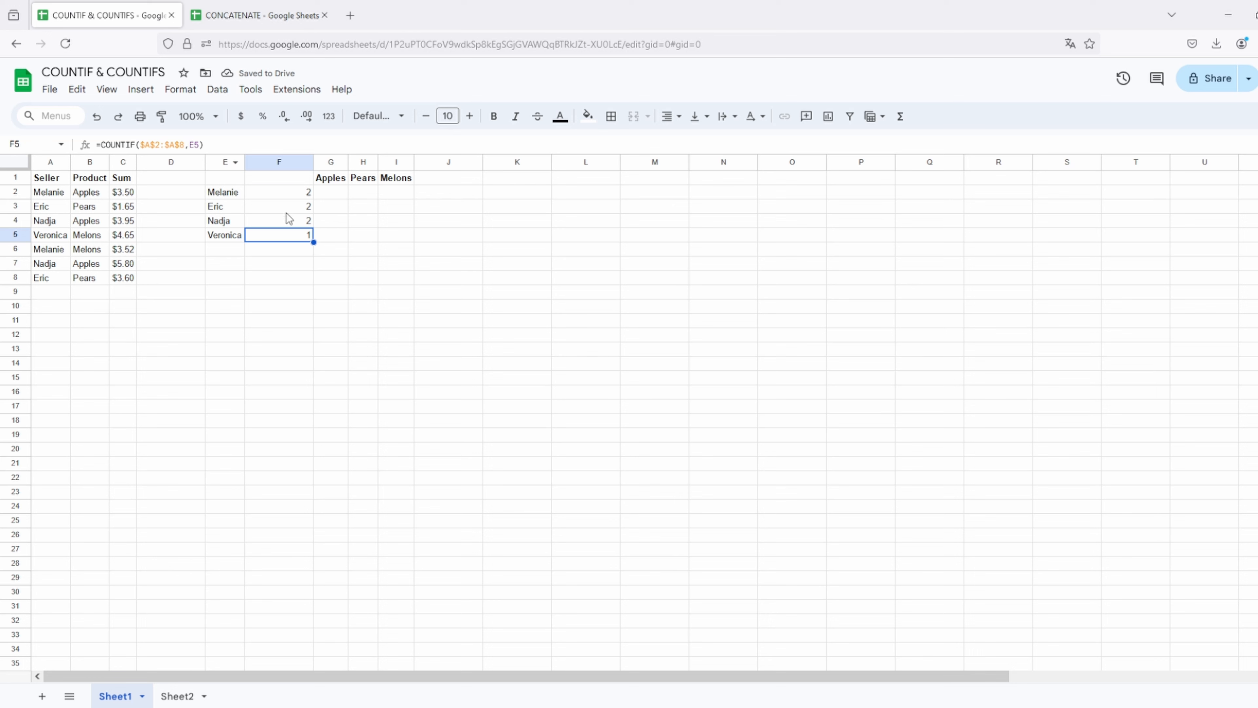
Step: Write a COUNTIFS formula in G2 matching range A2:A8 to E2 and range B2:B8 to G1
left_click(337, 195)
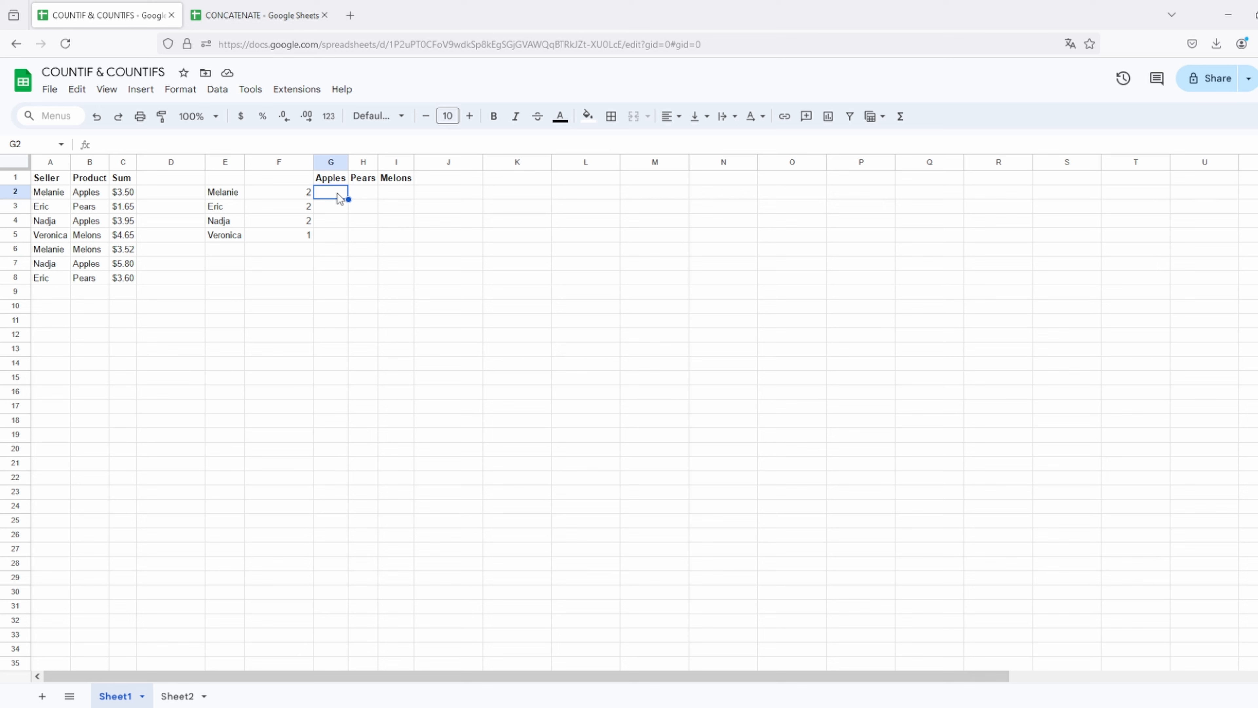
type("=COUNTIF")
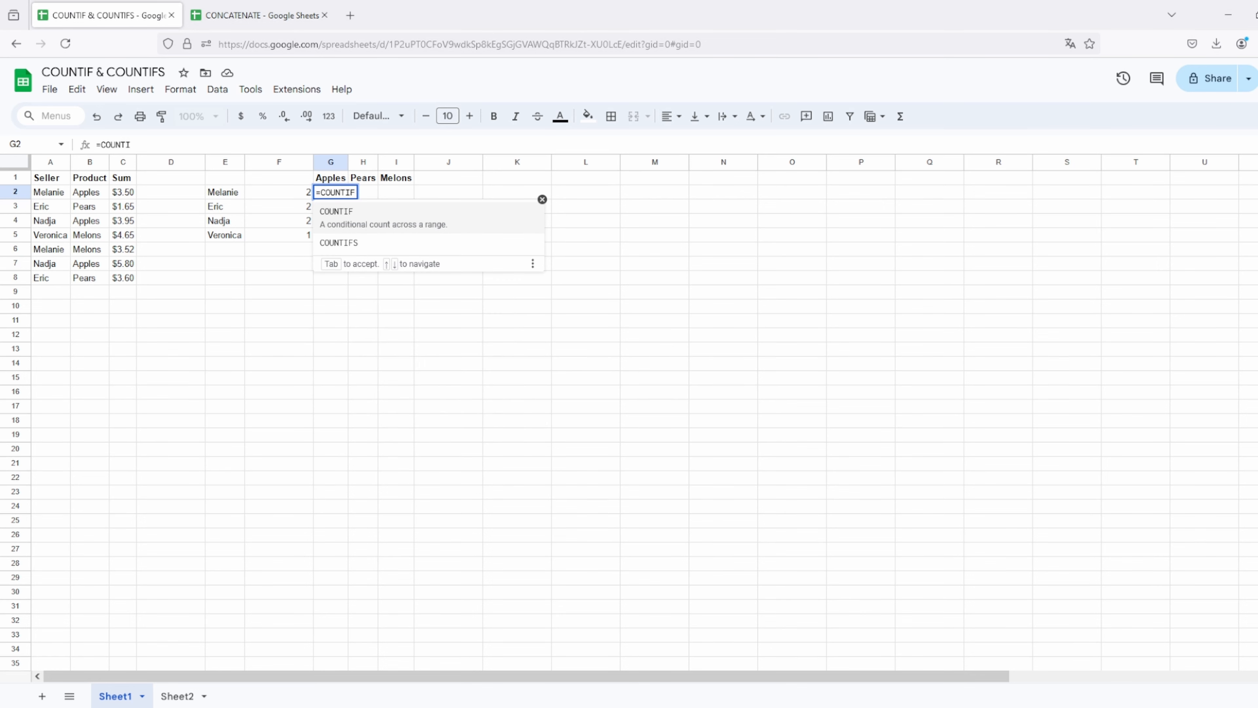
type("S(")
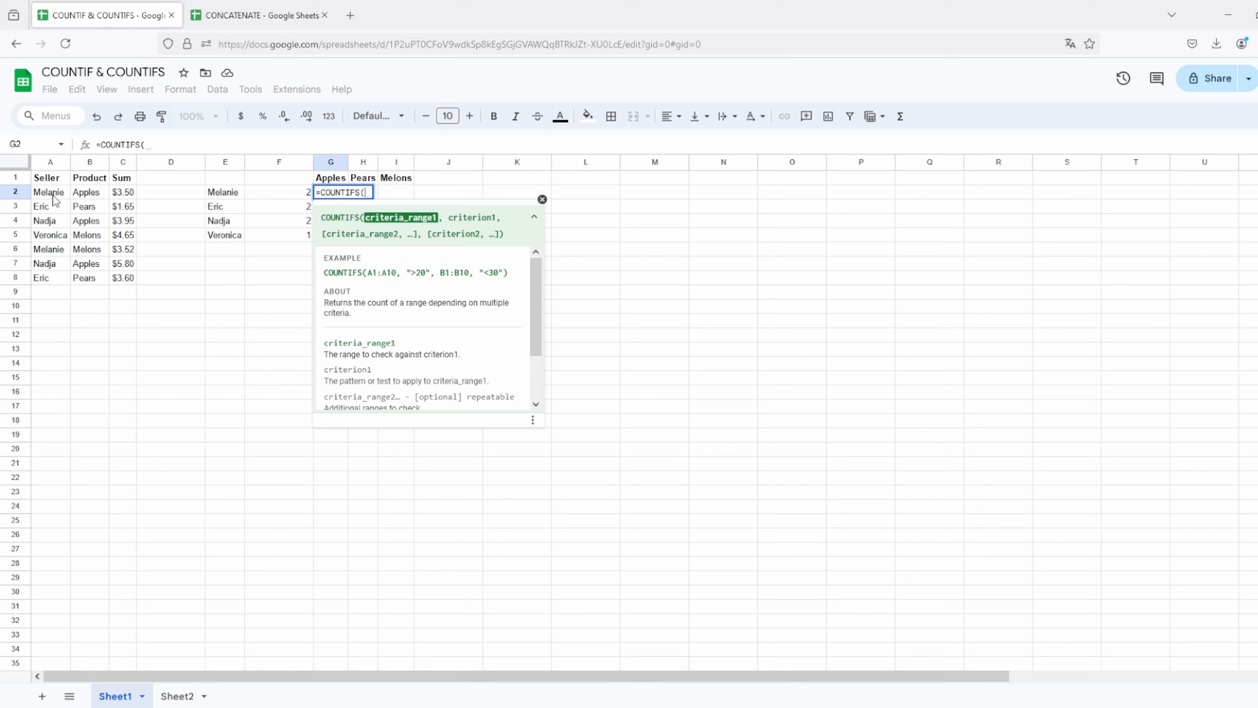
left_click_drag(48, 192, 50, 282)
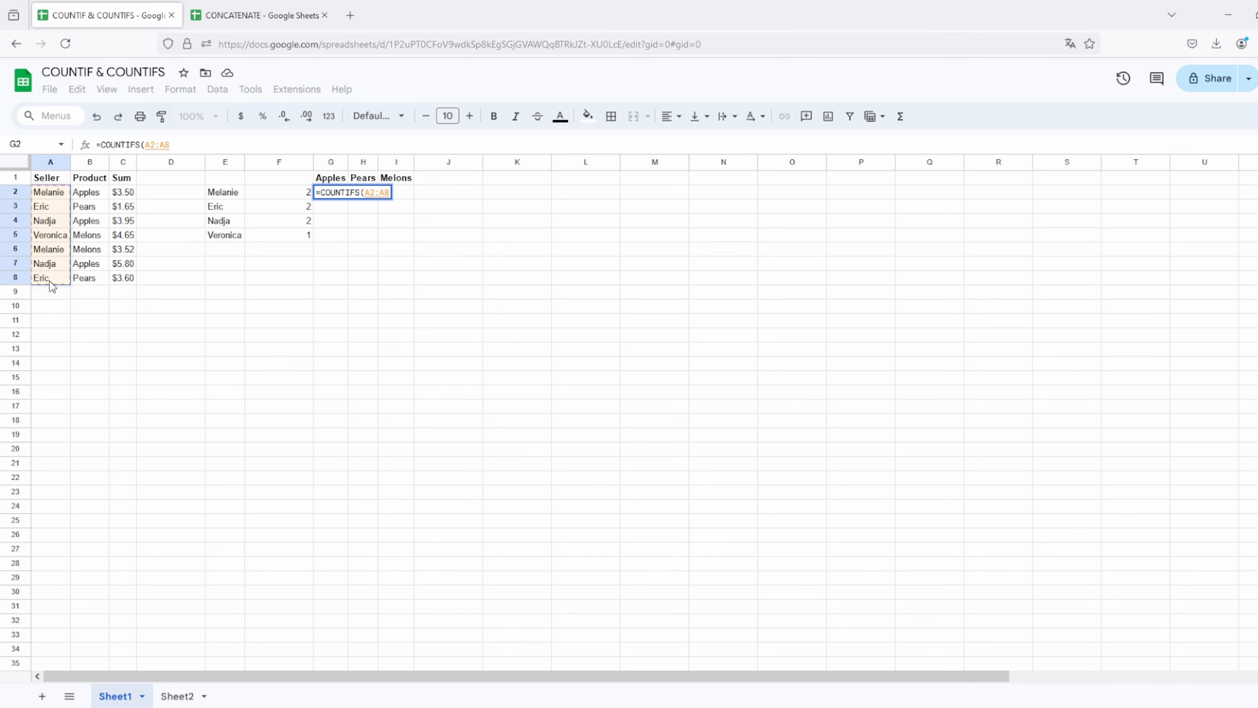
type(";")
left_click(221, 194)
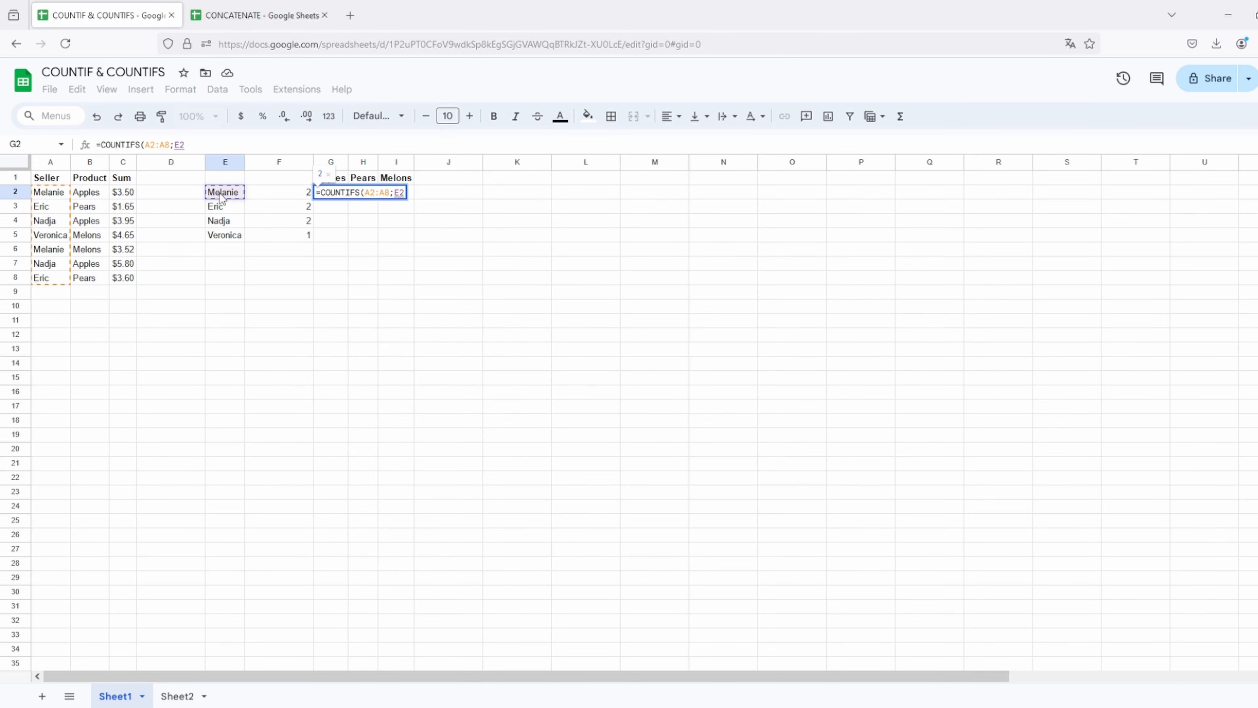
type(";")
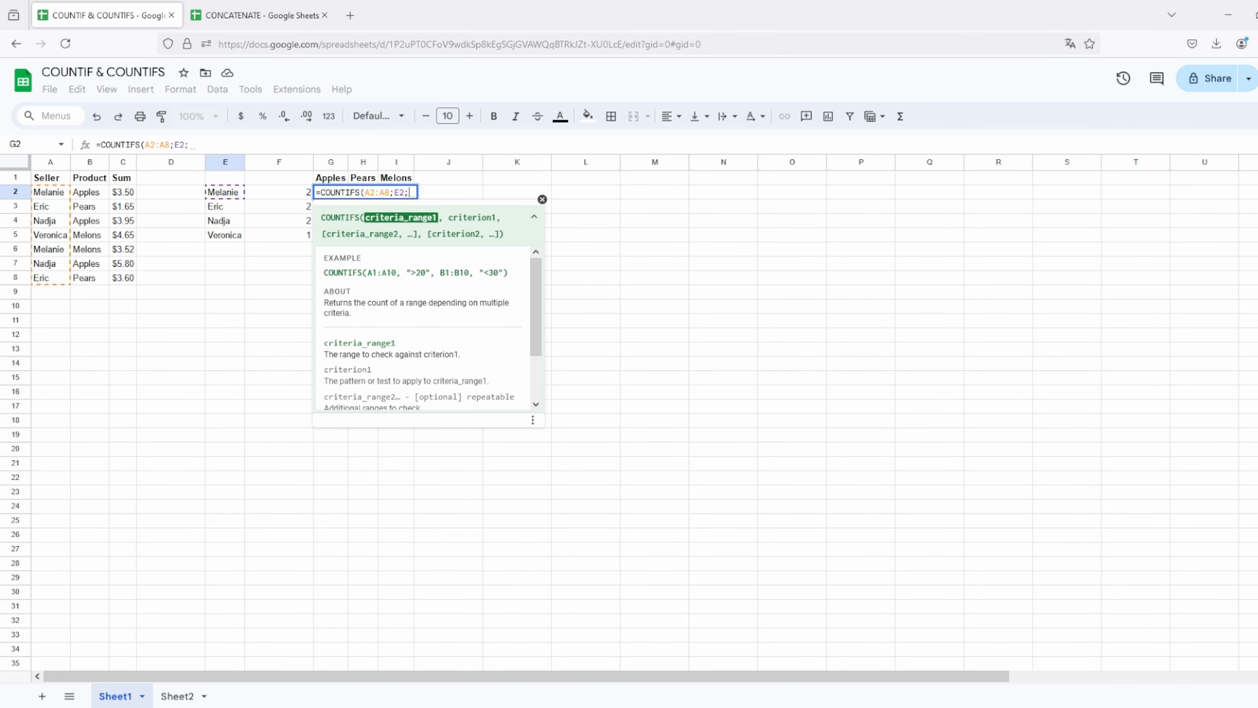
left_click_drag(86, 193, 97, 283)
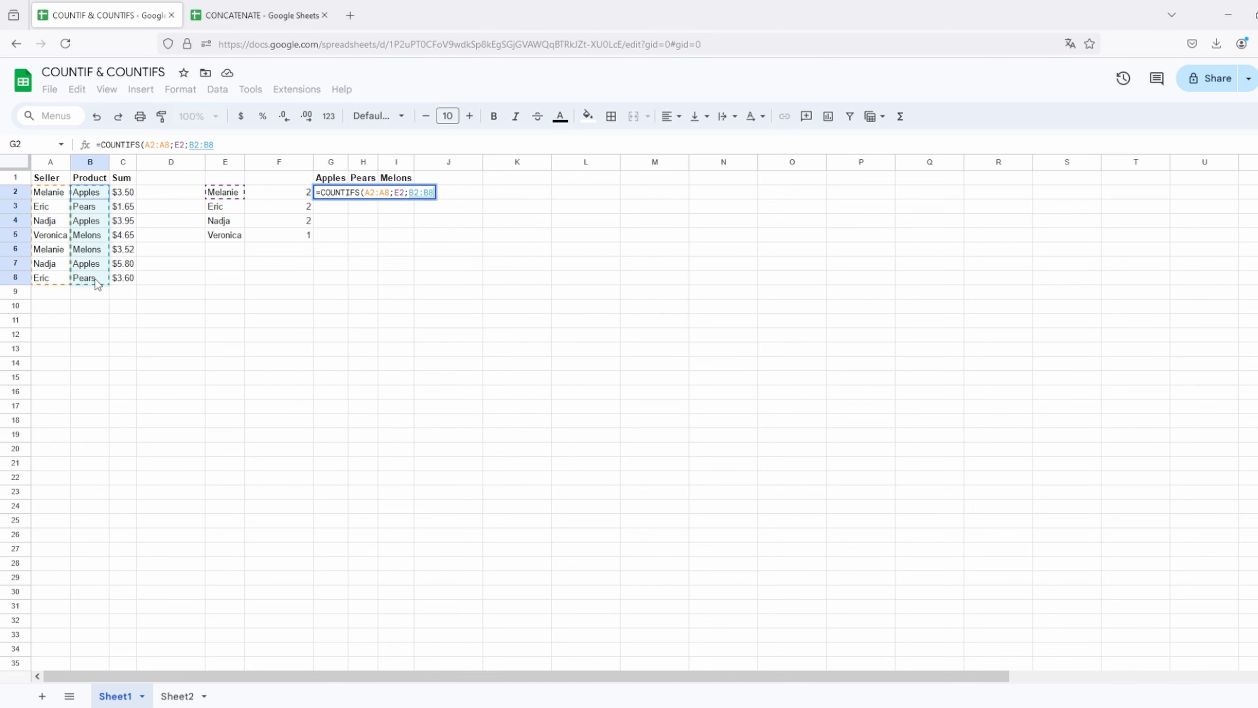
type(";")
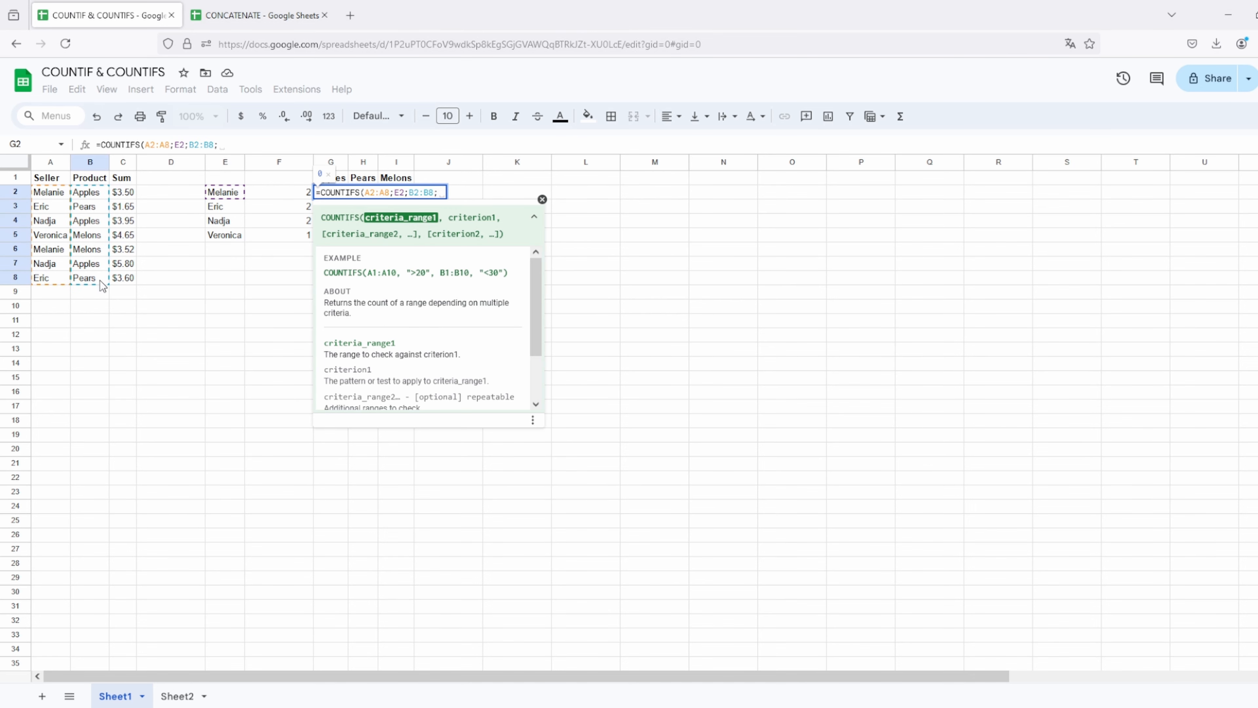
left_click(343, 184)
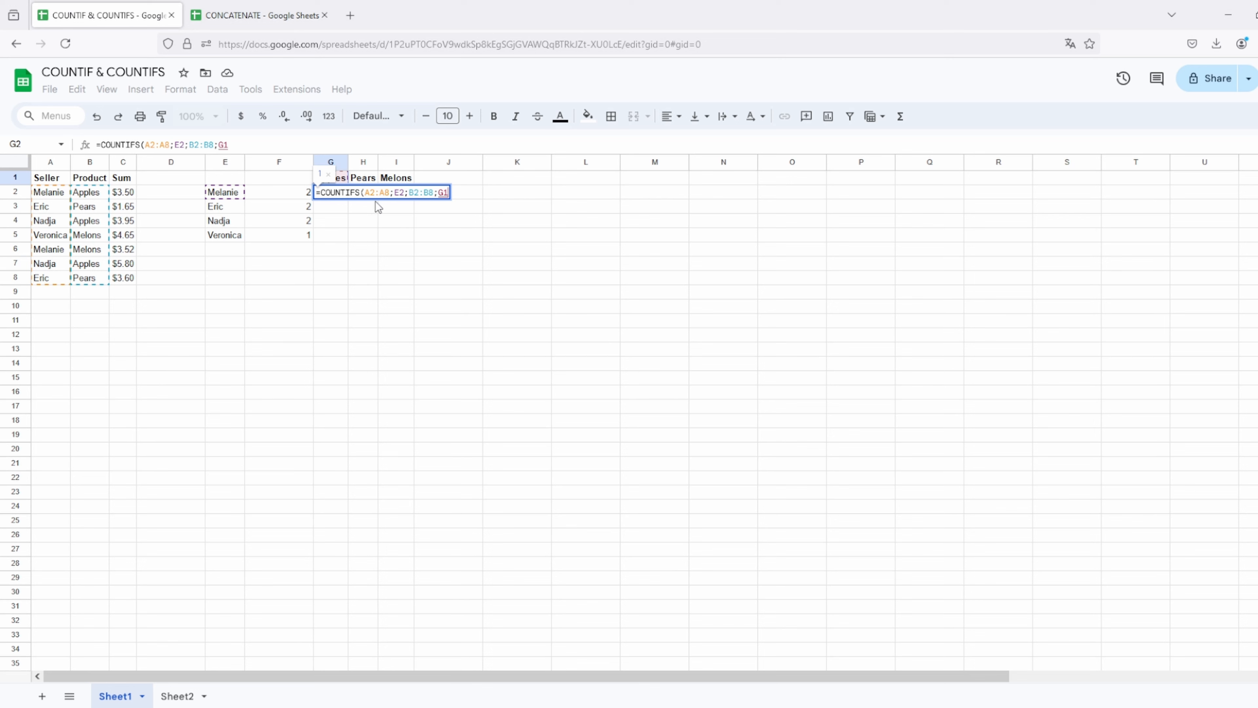
Step: Change the criteria references in the G2 formula to the mixed references $E2 and G$1
left_click(395, 192)
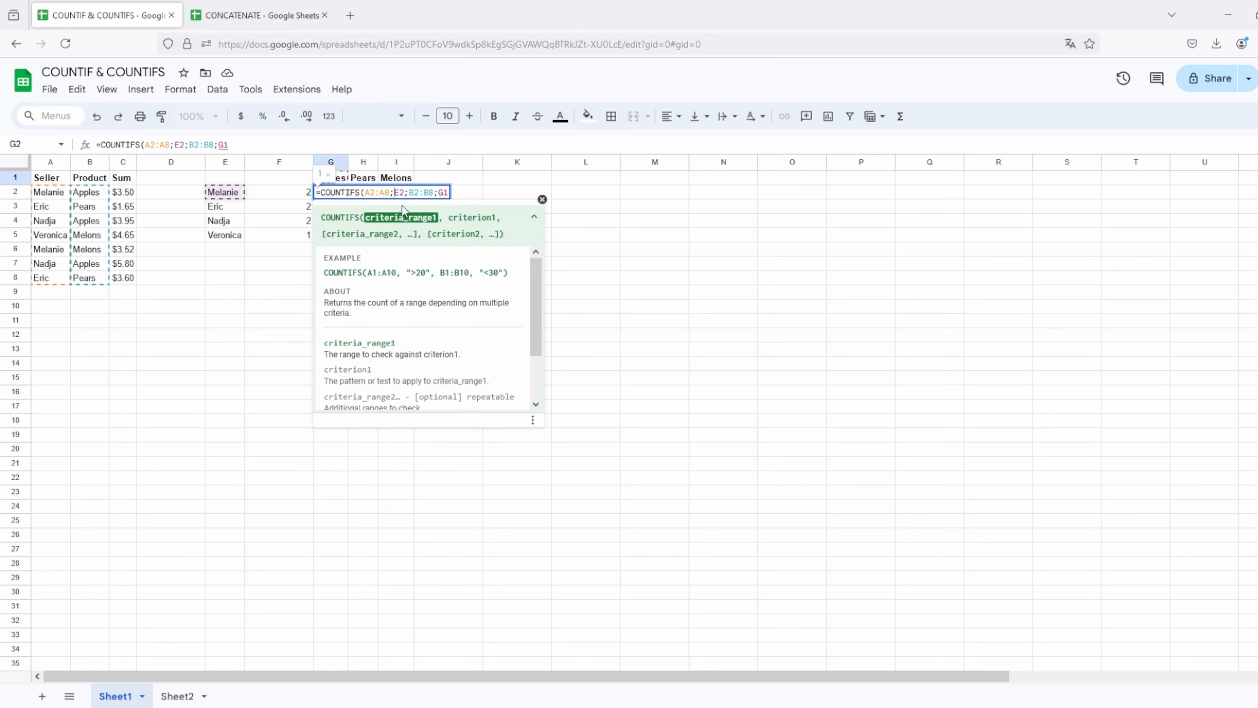
type("$")
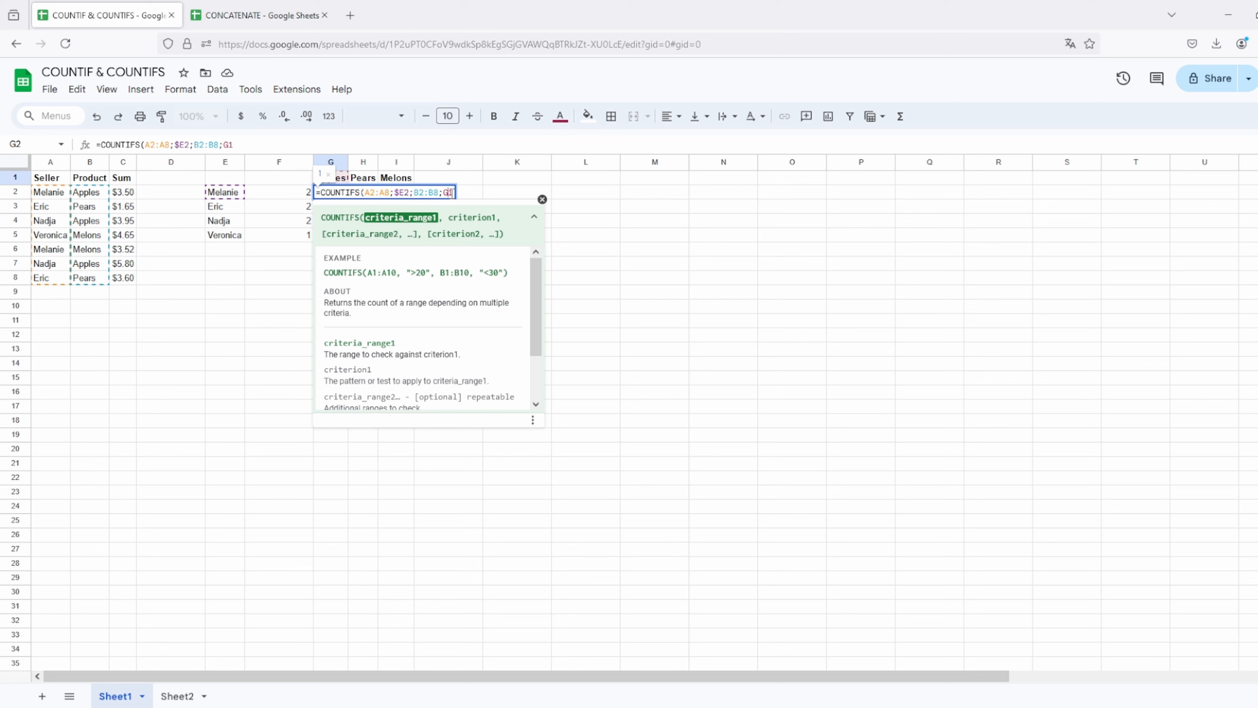
left_click(451, 199)
Step: Make the seller range in the G2 formula absolute as $A$2:$A$8
left_click(370, 192)
key("Left")
type("$")
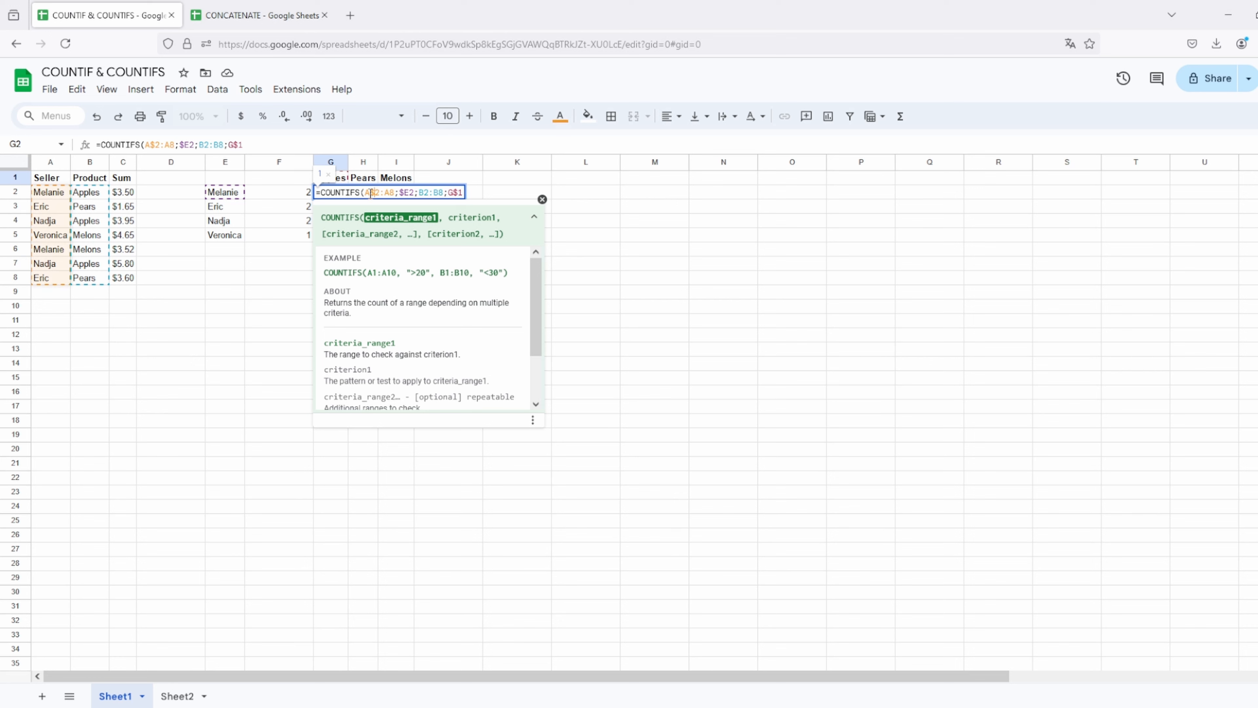
key("Right")
type("$")
key("Right")
key("Right")
type("$")
key("Right")
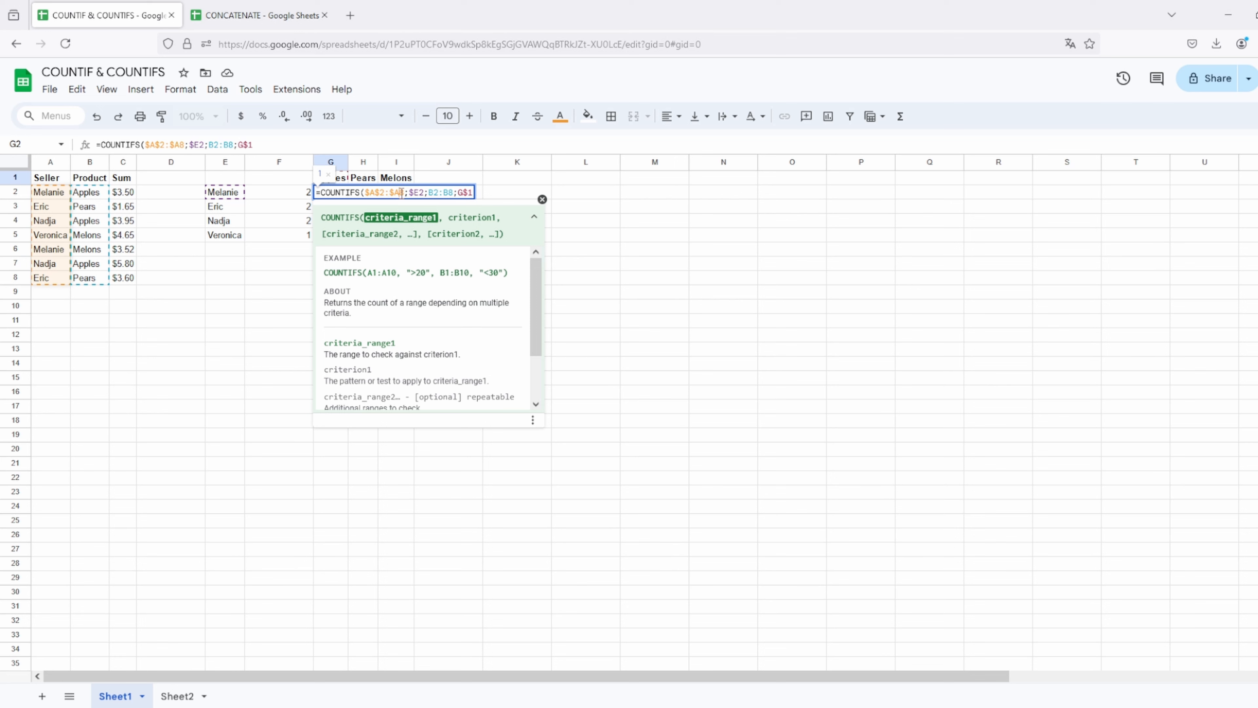
type("$")
Step: Make the product range in the G2 formula absolute as $B$2:$B$8 and commit the formula
left_click(434, 194)
type("$")
key("Right")
type("$")
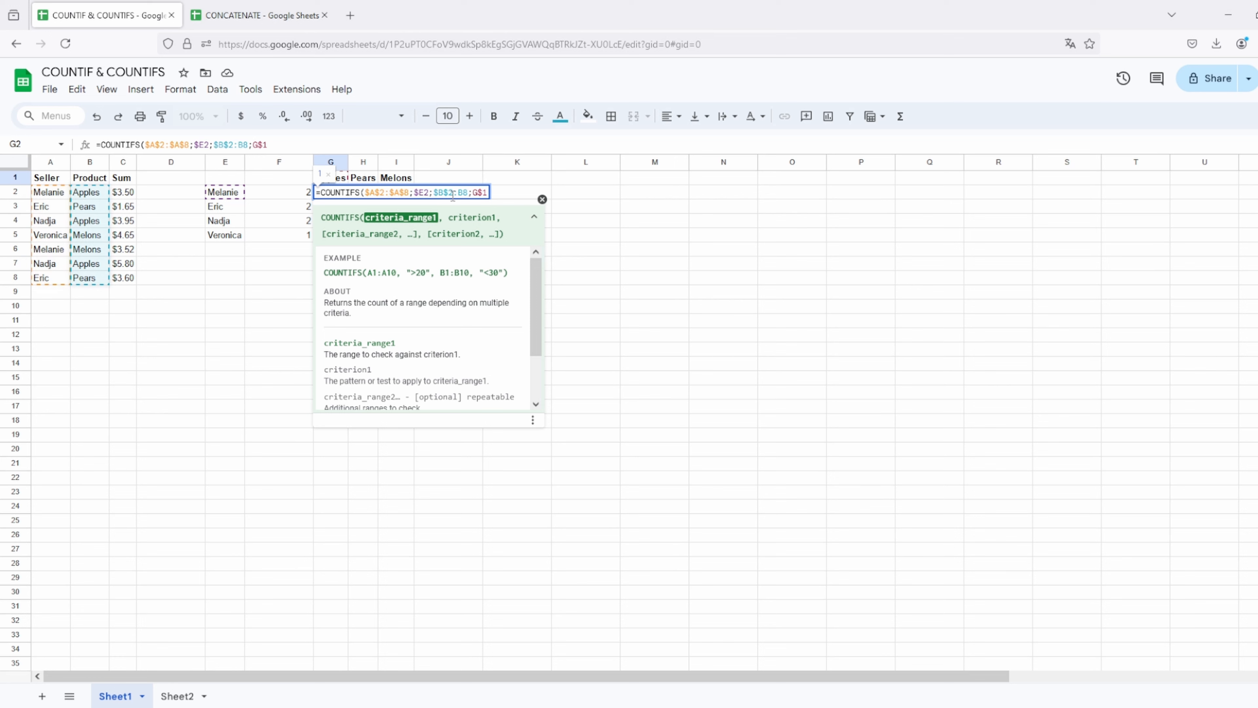
key("Right")
key("Right")
type("$")
key("Right")
type("$")
key("Return")
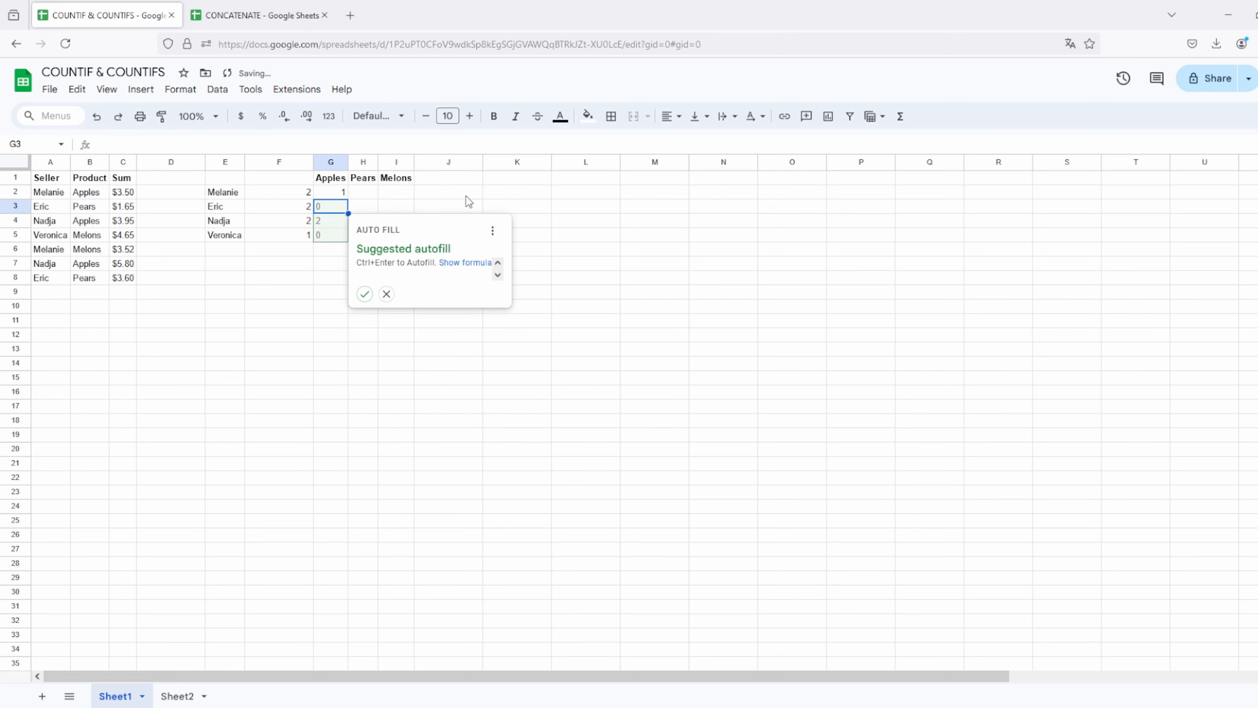
Step: Accept the suggested autofill for G3:G5 and check the copied formulas in G4 and G5
left_click(365, 294)
left_click(336, 222)
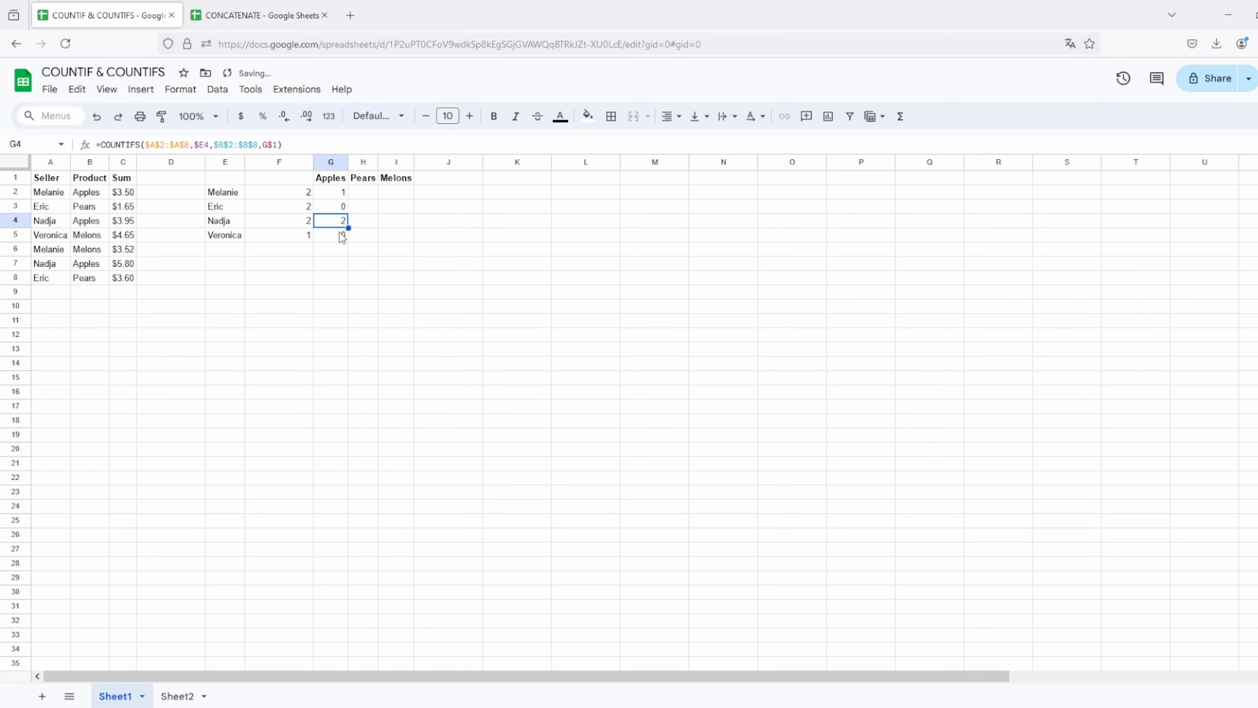
left_click(340, 235)
Step: Fill the G2 COUNTIFS formula across the seller and product grid through I5
left_click(341, 195)
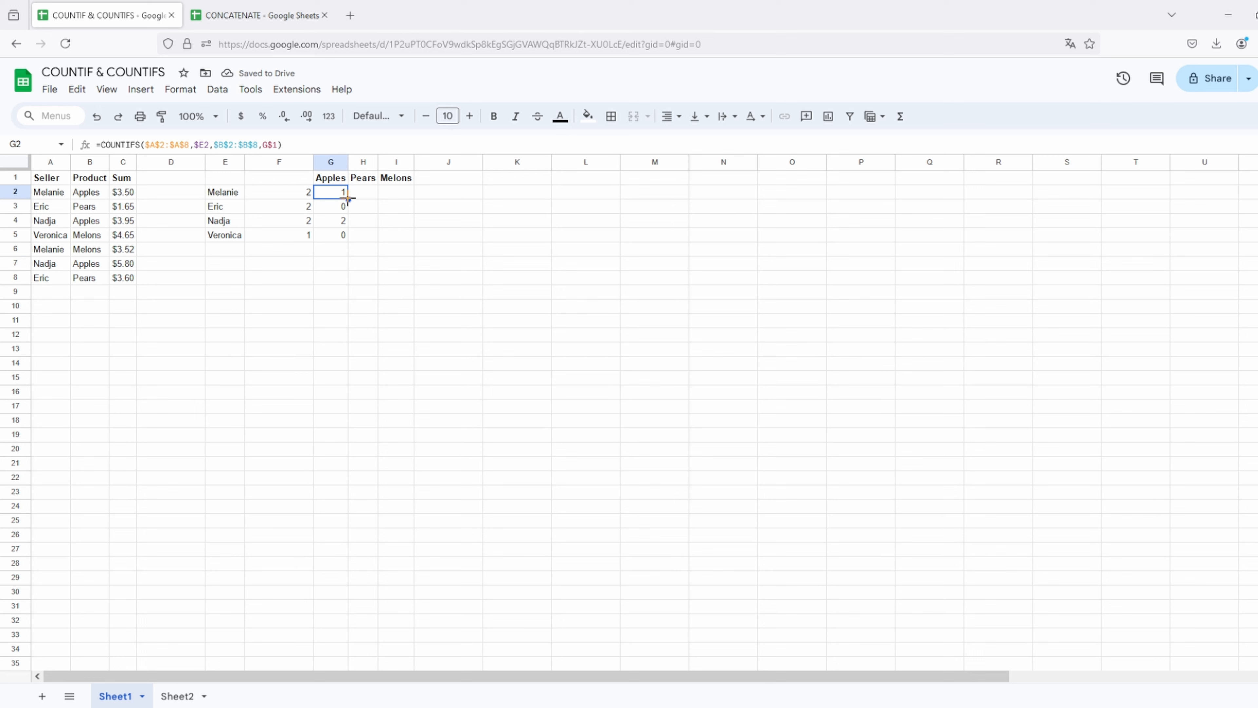
left_click_drag(348, 200, 412, 237)
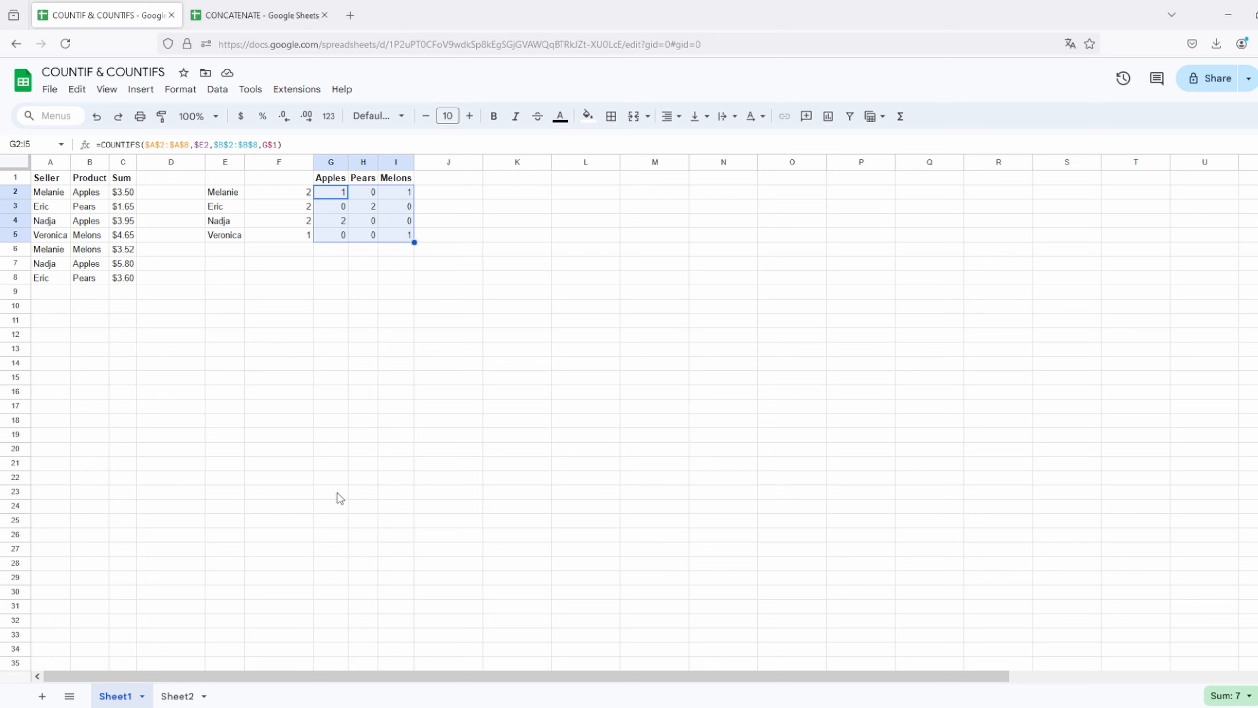
left_click(203, 323)
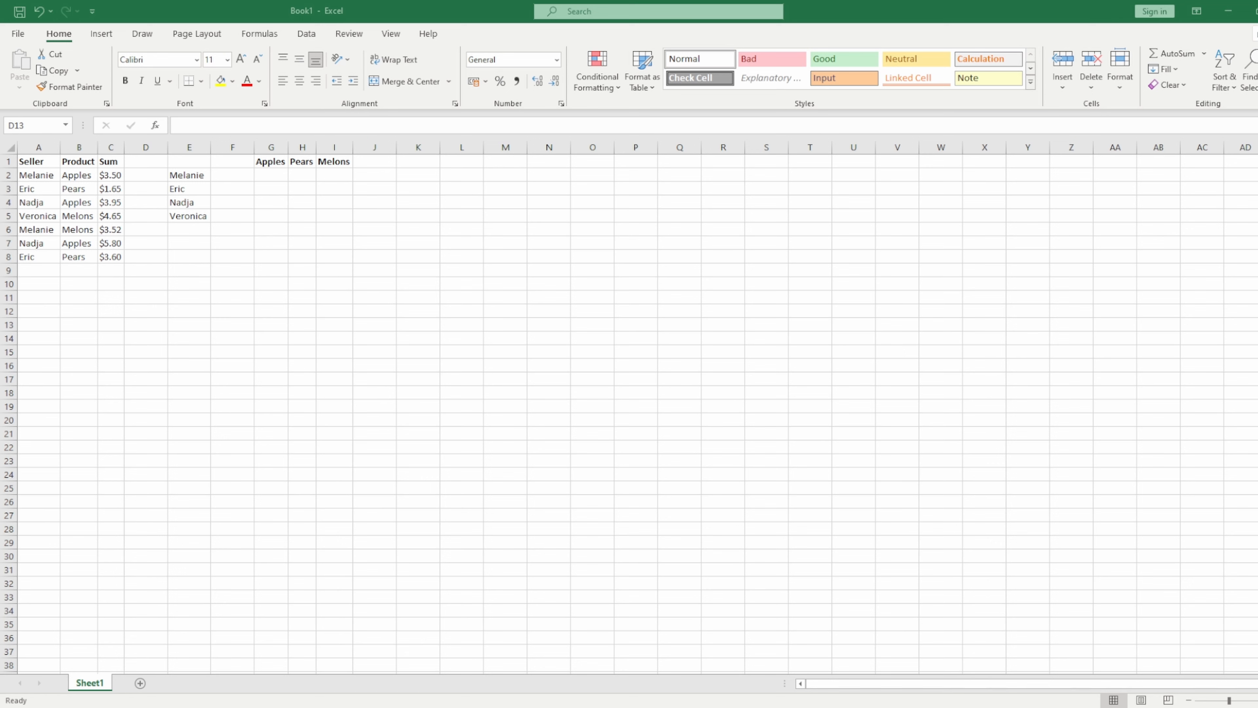
Step: In the Excel workbook, write a COUNTIF formula in F2 with range A2:A8 and criterion E2
left_click(263, 183)
left_click(221, 177)
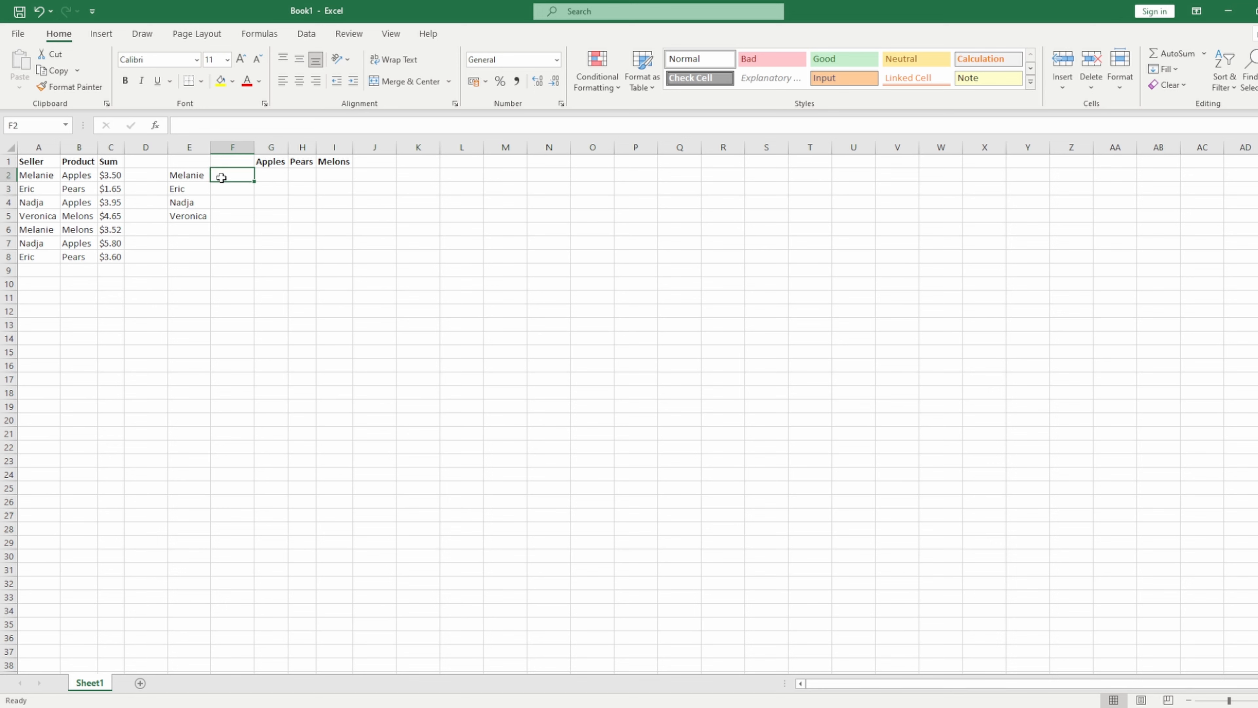
type("=COUNTIF")
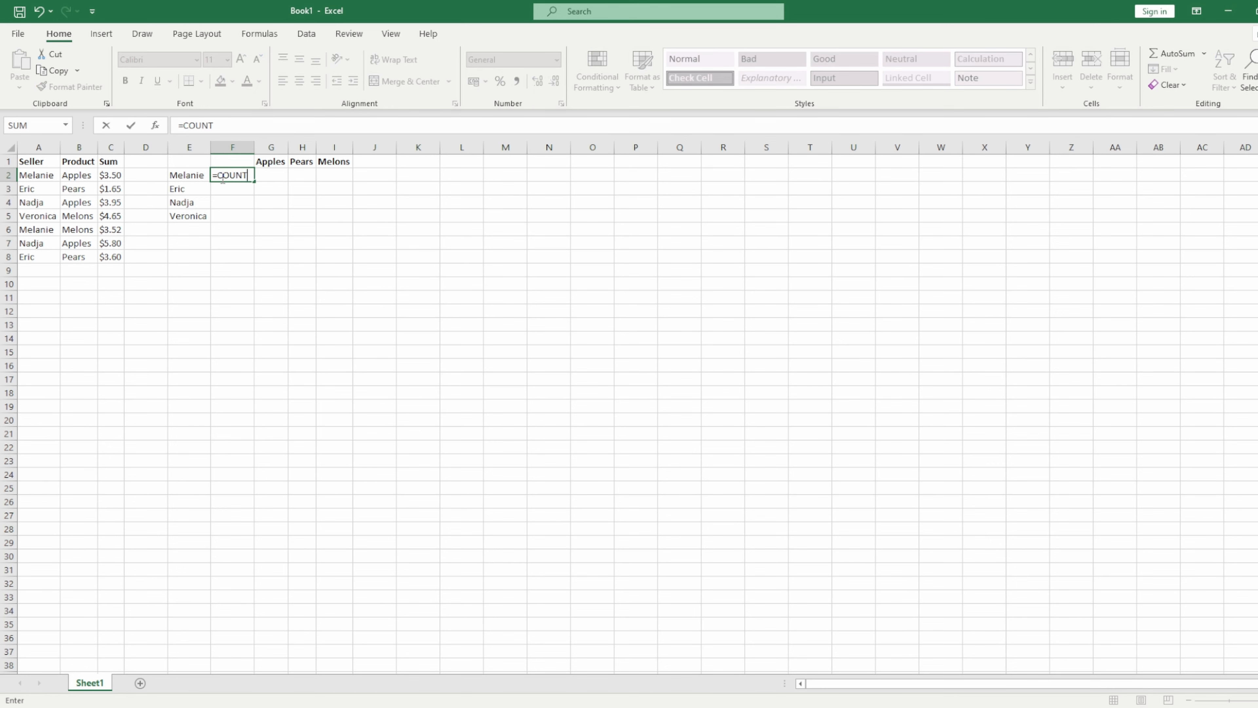
type("(")
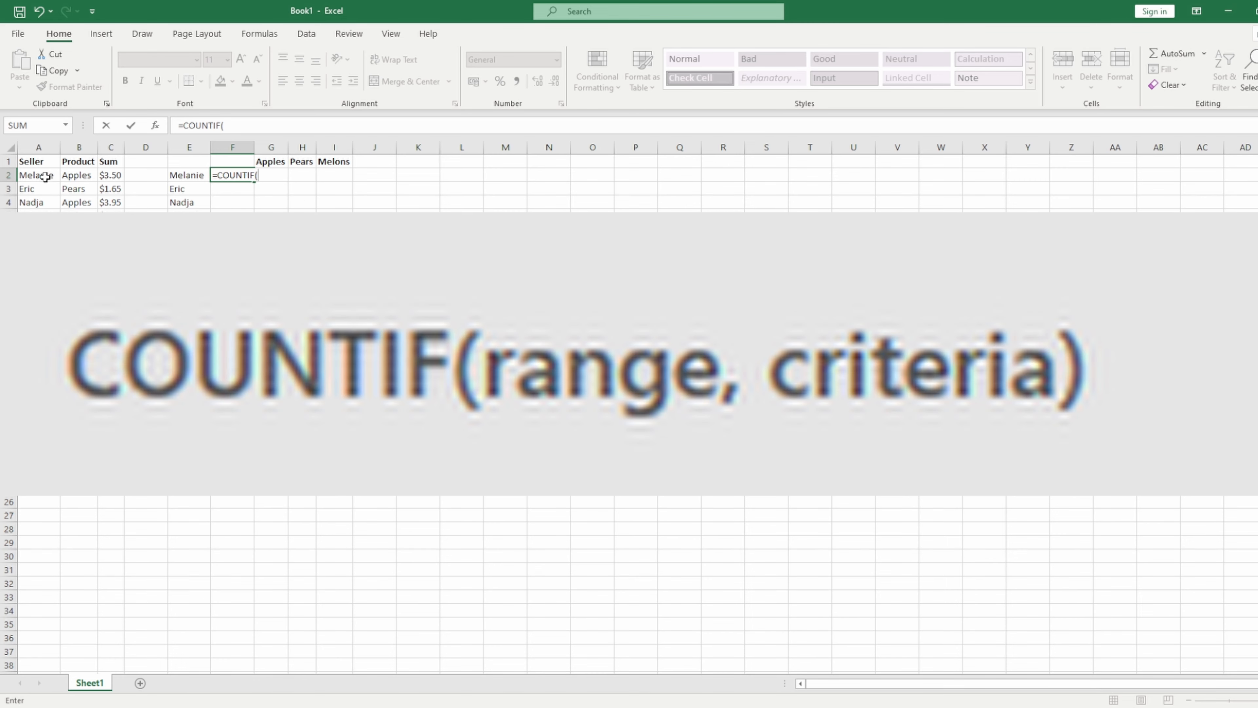
left_click_drag(45, 175, 39, 256)
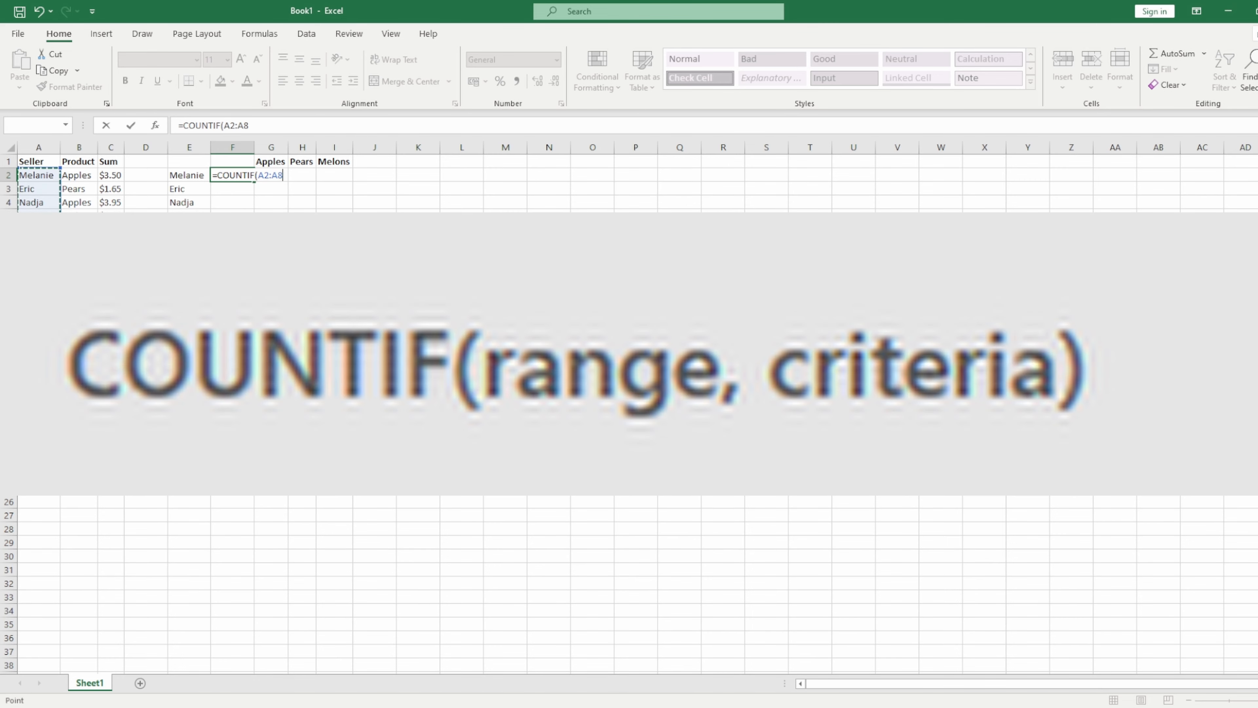
type(";")
left_click(187, 170)
type(")")
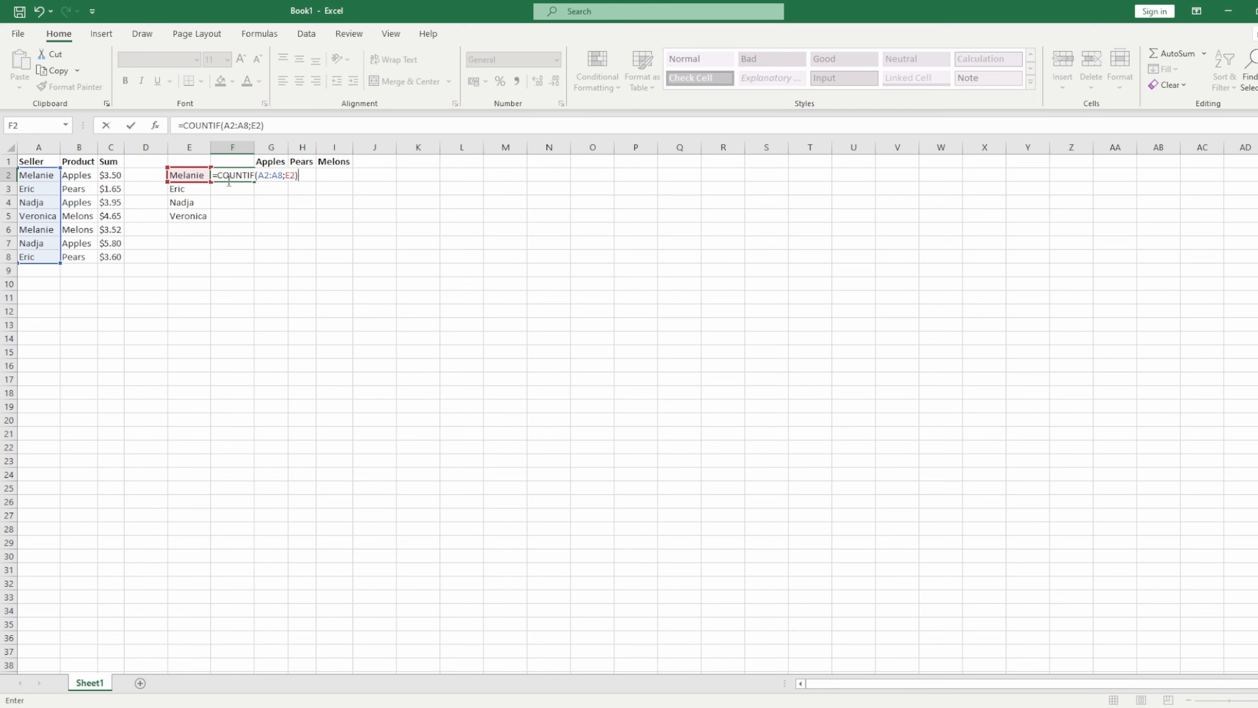
Step: Lock the rows of the range in the F2 formula as A$2:A$8 and commit the formula
left_click(264, 178)
type("$")
left_click(280, 176)
type("$")
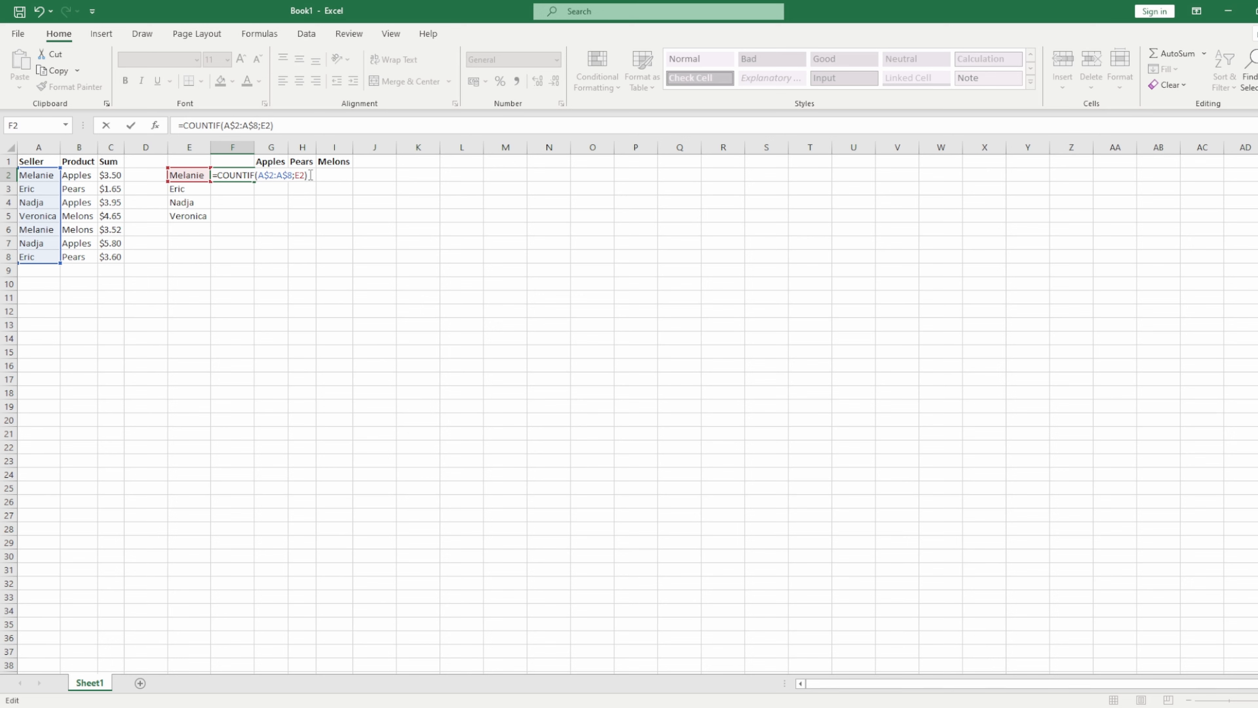
key("Return")
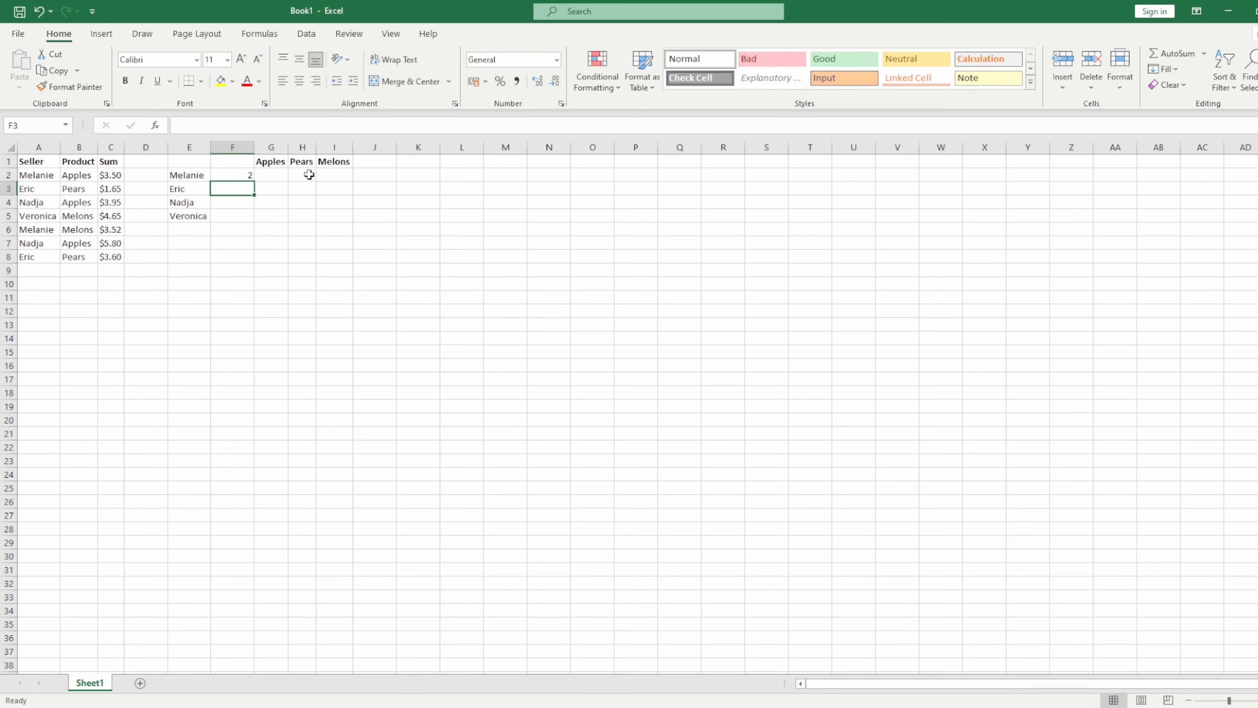
Step: Fill the F2 COUNTIF formula down to F5 and check the copied formula in F5
left_click(237, 174)
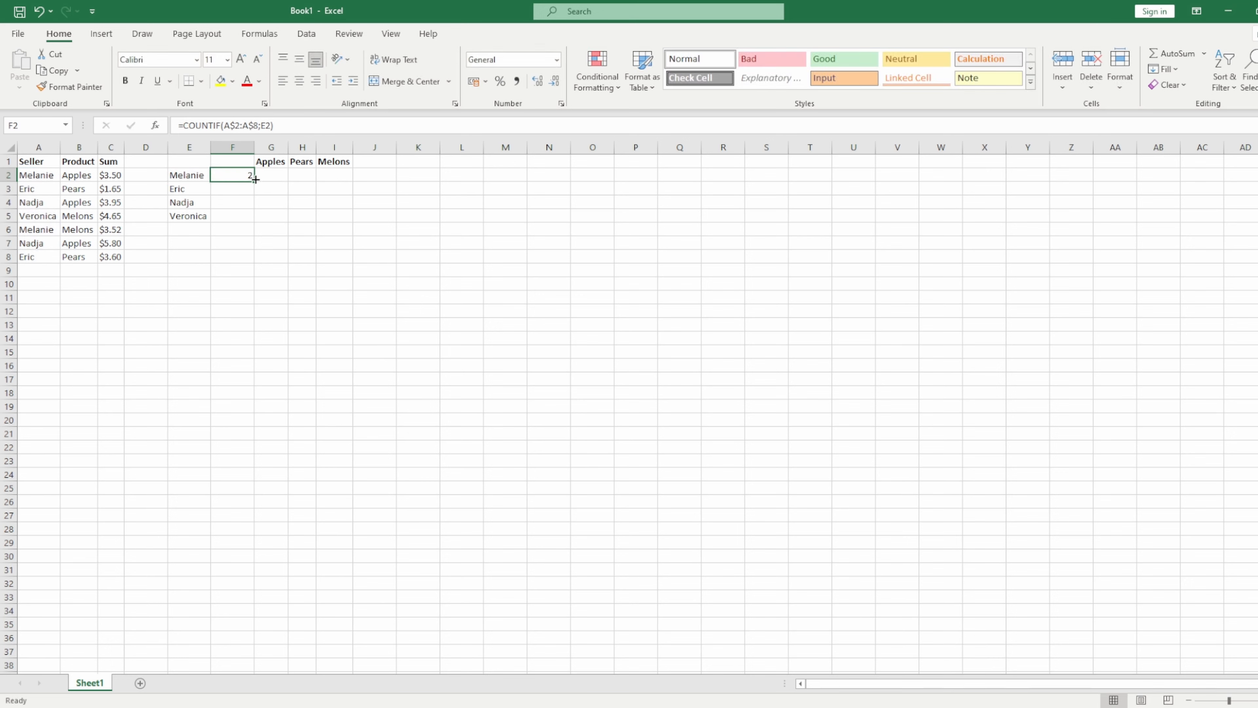
left_click_drag(254, 181, 244, 224)
left_click(234, 215)
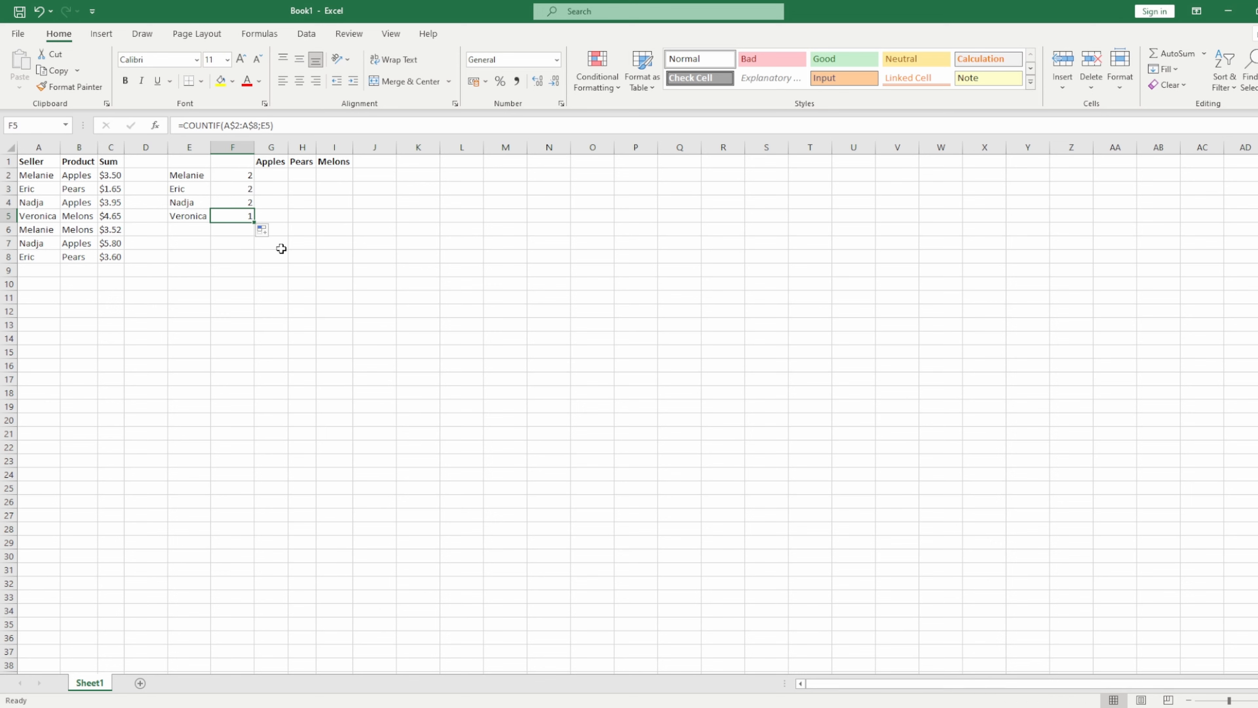
Step: Write a COUNTIFS formula in G2 matching range A2:A8 to E2 and range B2:B8 to G1
left_click(262, 175)
type("=COU")
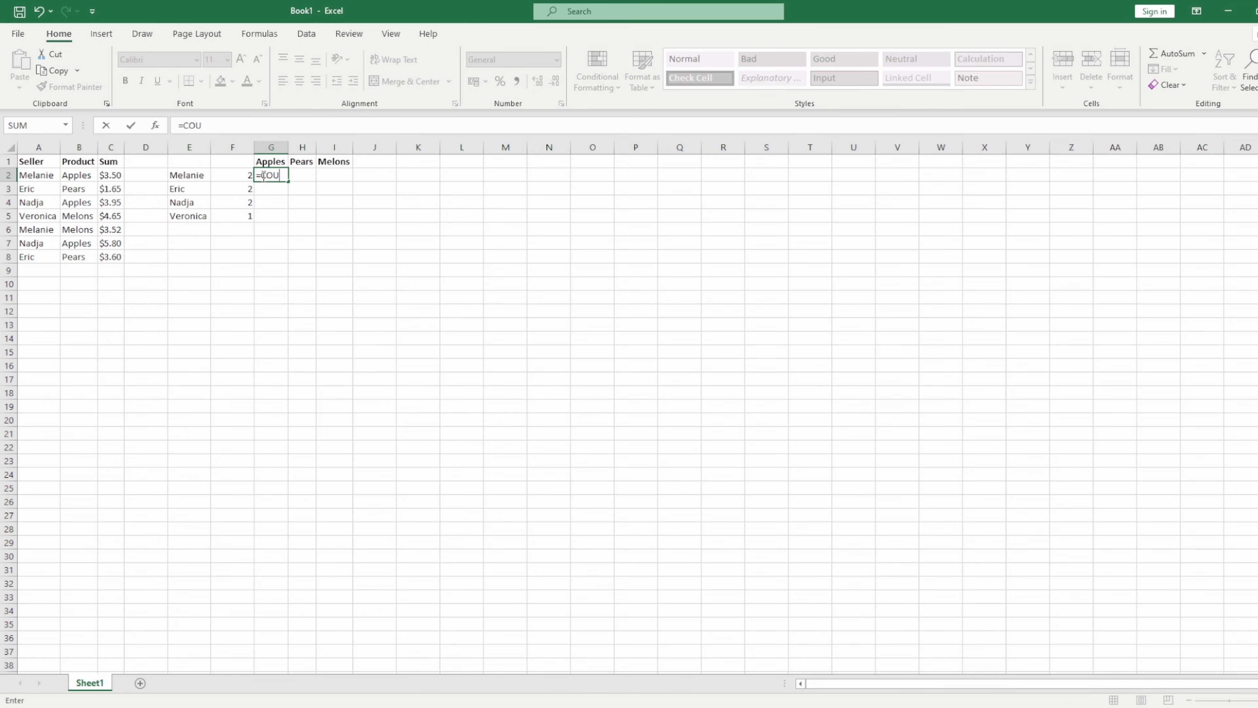
type("NTIFS(")
left_click_drag(35, 174, 42, 253)
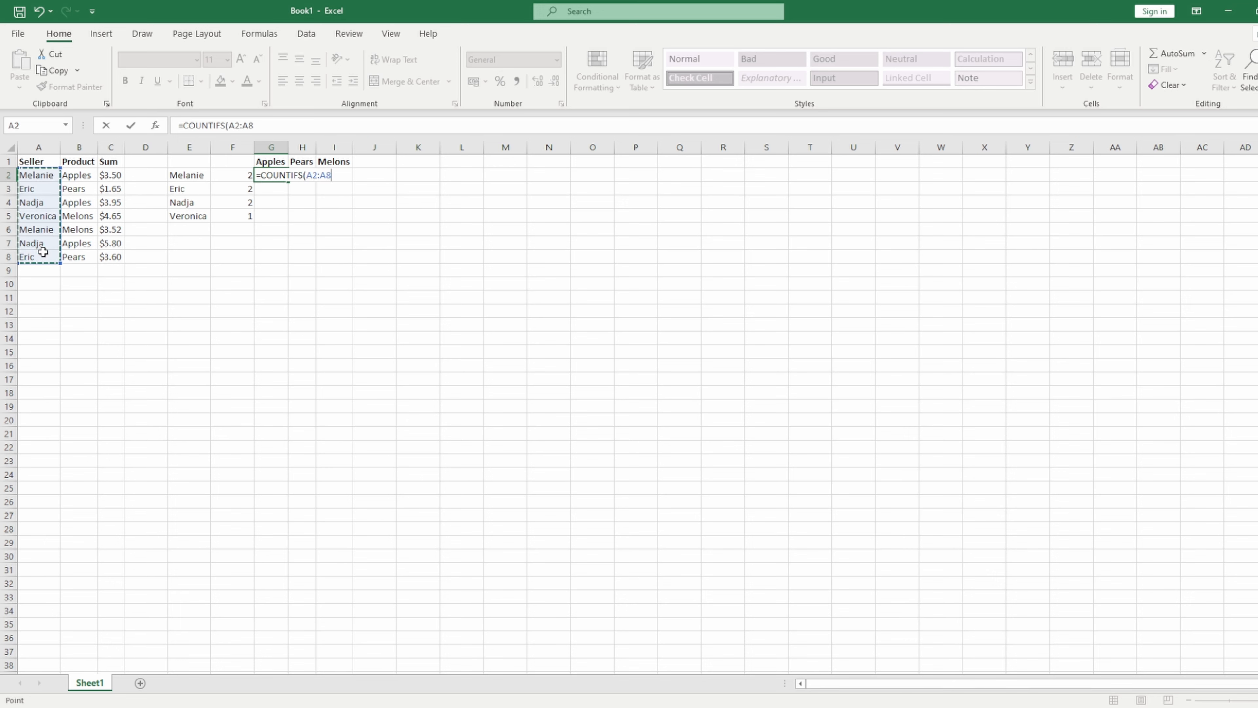
type(";")
left_click(178, 176)
type(";")
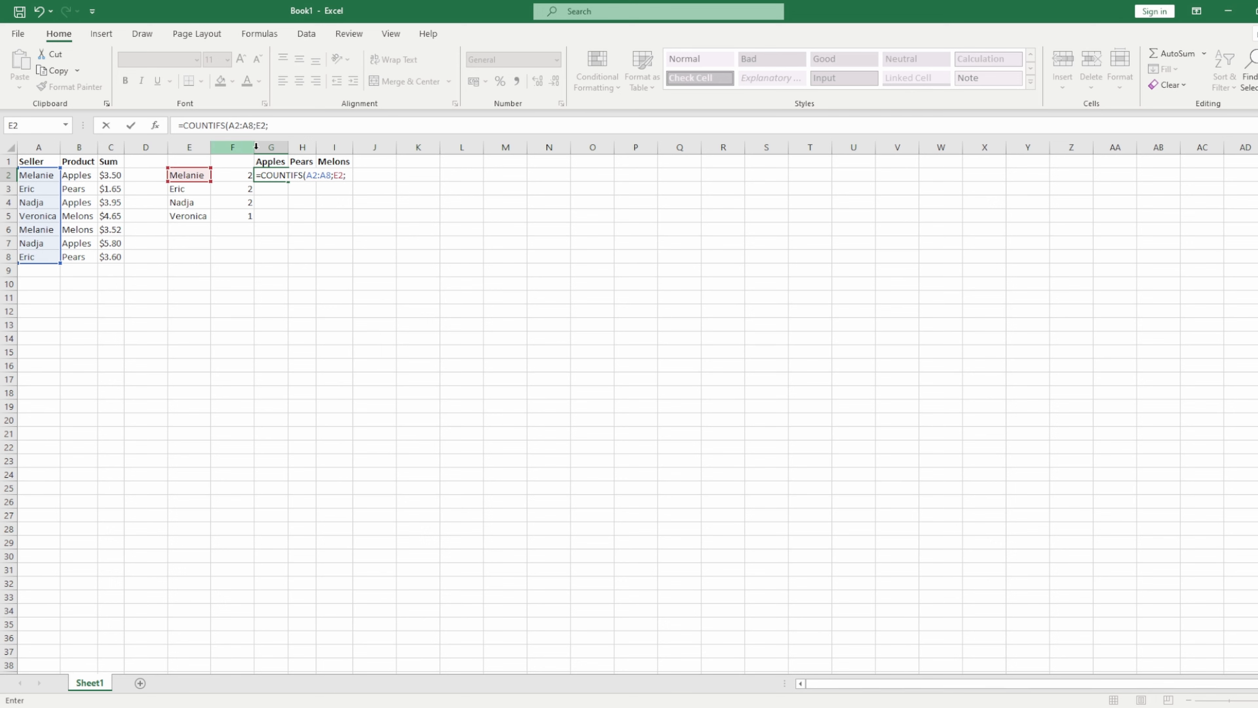
left_click(273, 162)
left_click_drag(76, 177, 82, 261)
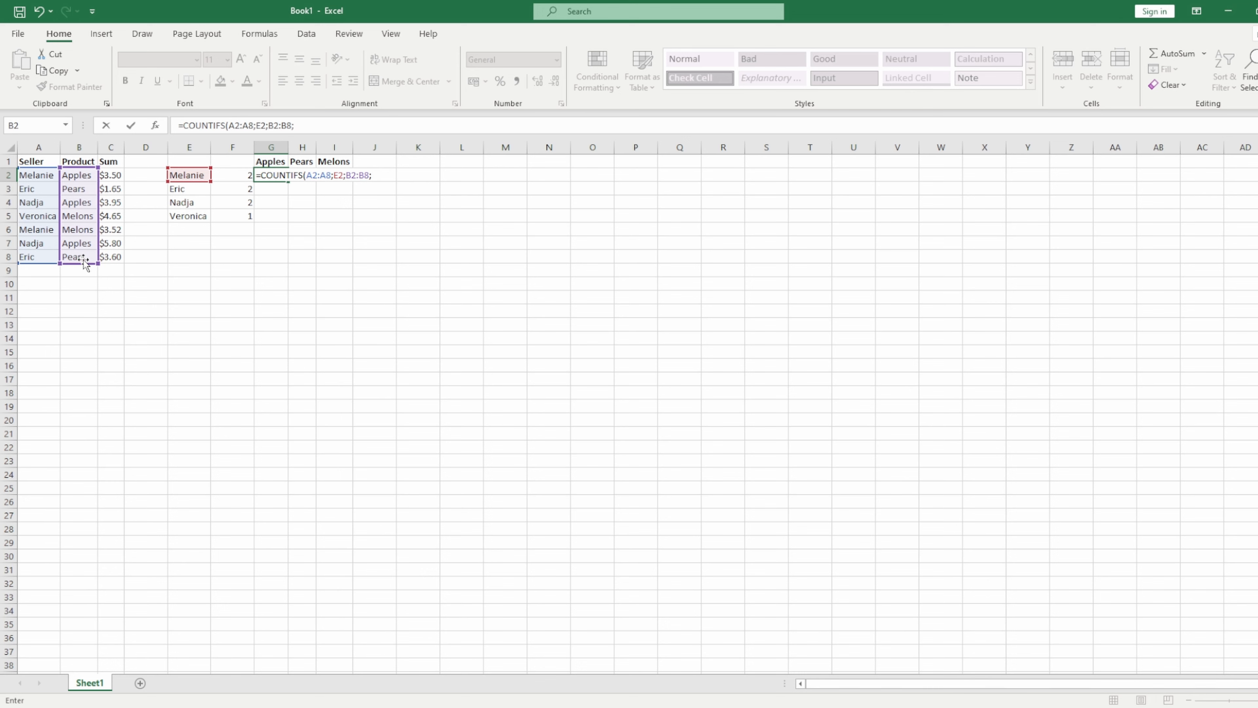
type(";")
left_click(266, 161)
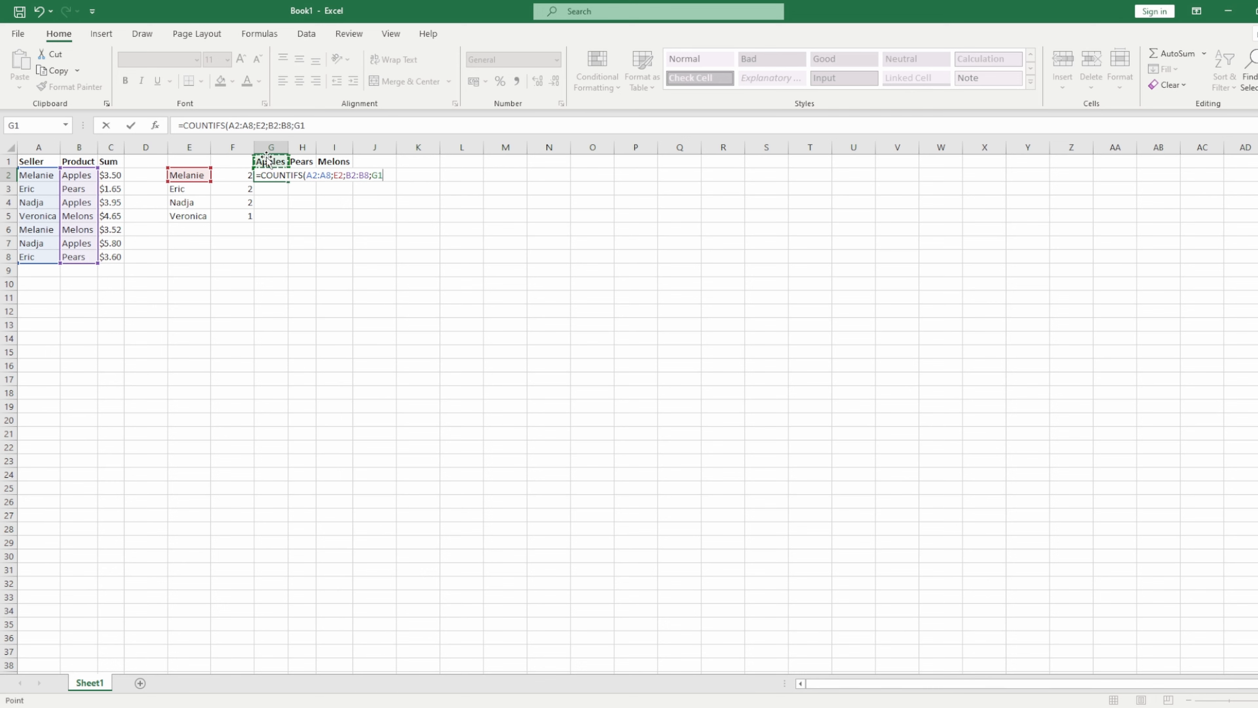
type(")")
Step: Make the seller range in the G2 COUNTIFS formula absolute as $A$2:$A$8
left_click(308, 176)
type("$")
left_click(319, 179)
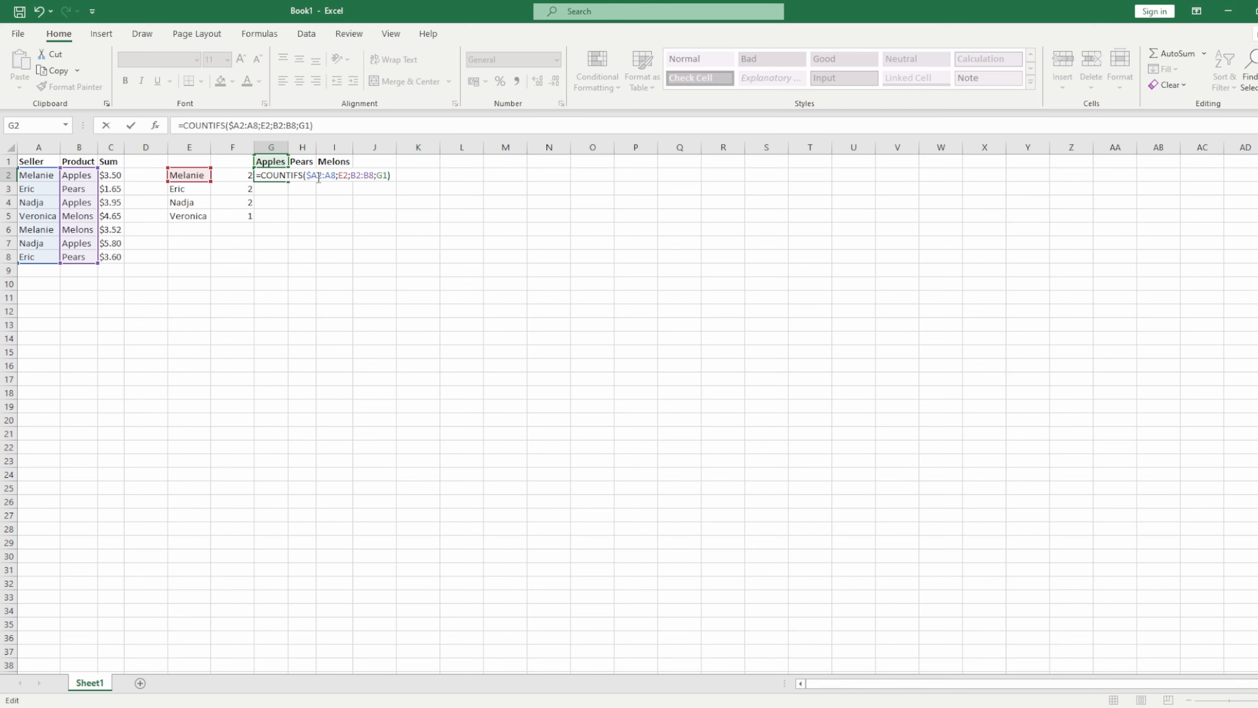
type("$")
left_click(330, 179)
type("$")
left_click(340, 179)
type("$A$")
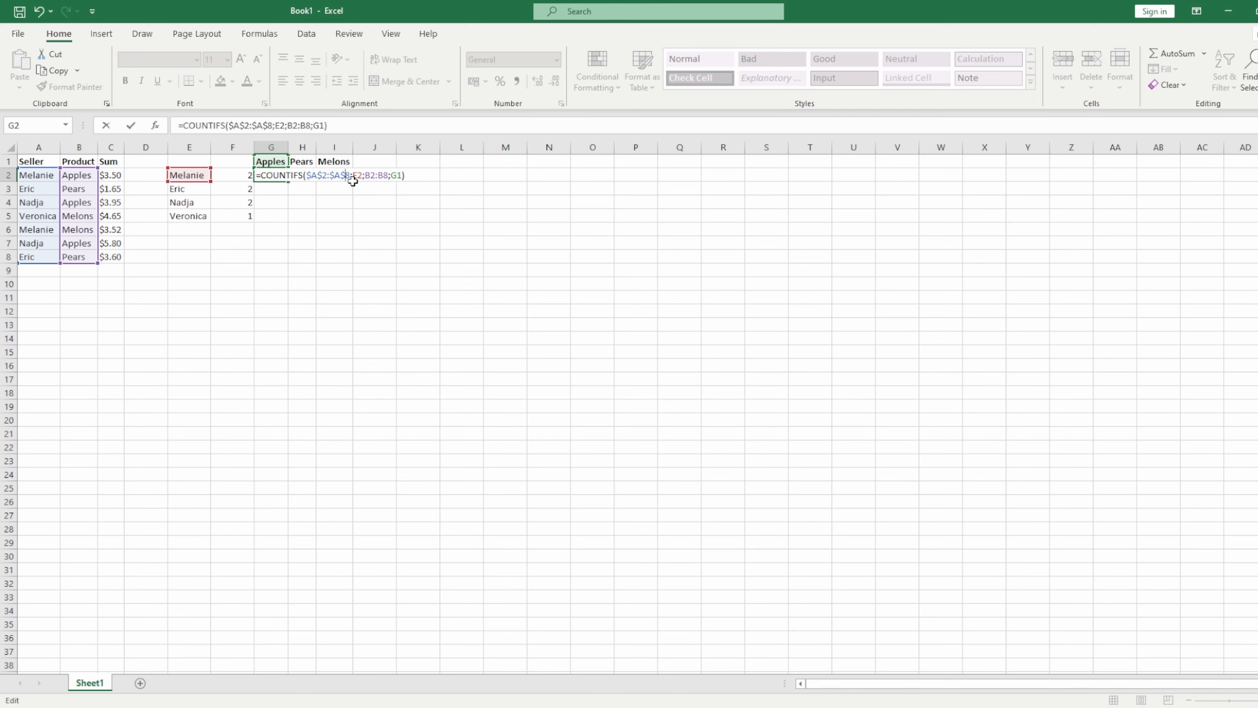
Step: Make the product range in the G2 COUNTIFS formula absolute as $B$2:$B$8
left_click(367, 179)
type("$")
left_click(374, 179)
type("$B$")
left_click(388, 179)
type("$B$")
left_click(399, 179)
type("$B$")
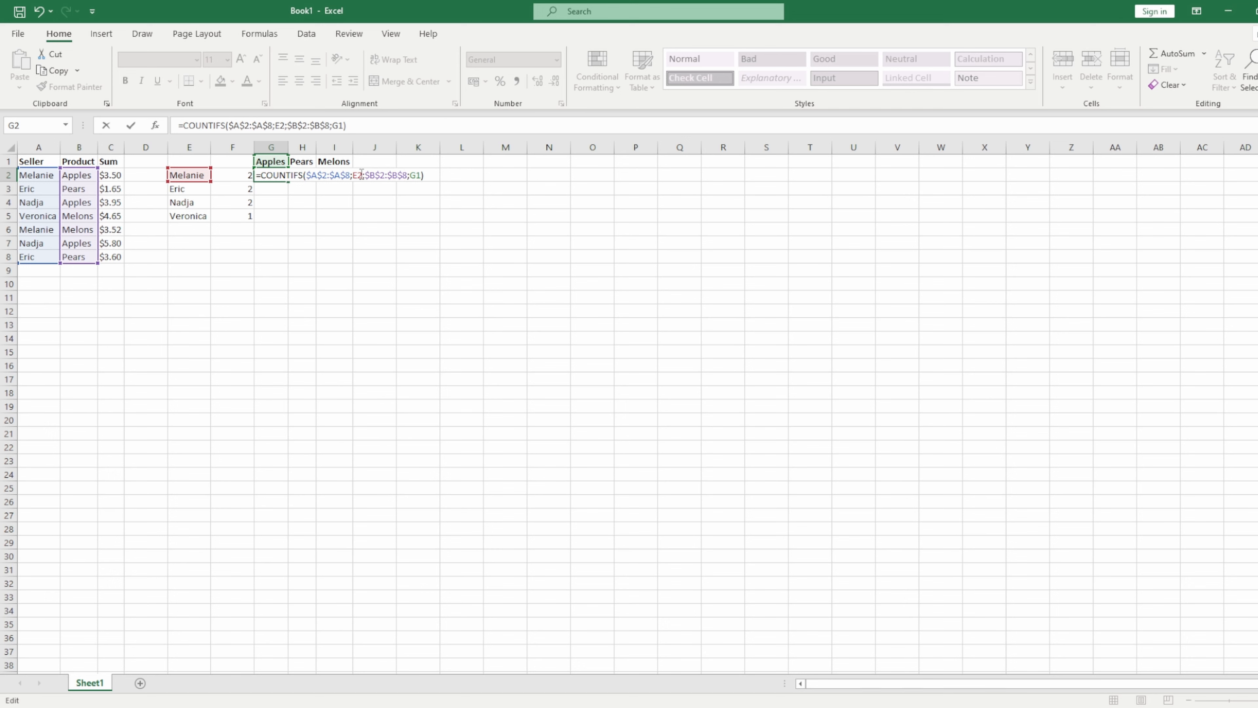
Step: Change the G2 criteria references to the mixed references $E2 and G$1 and commit the formula
left_click(353, 178)
type("$")
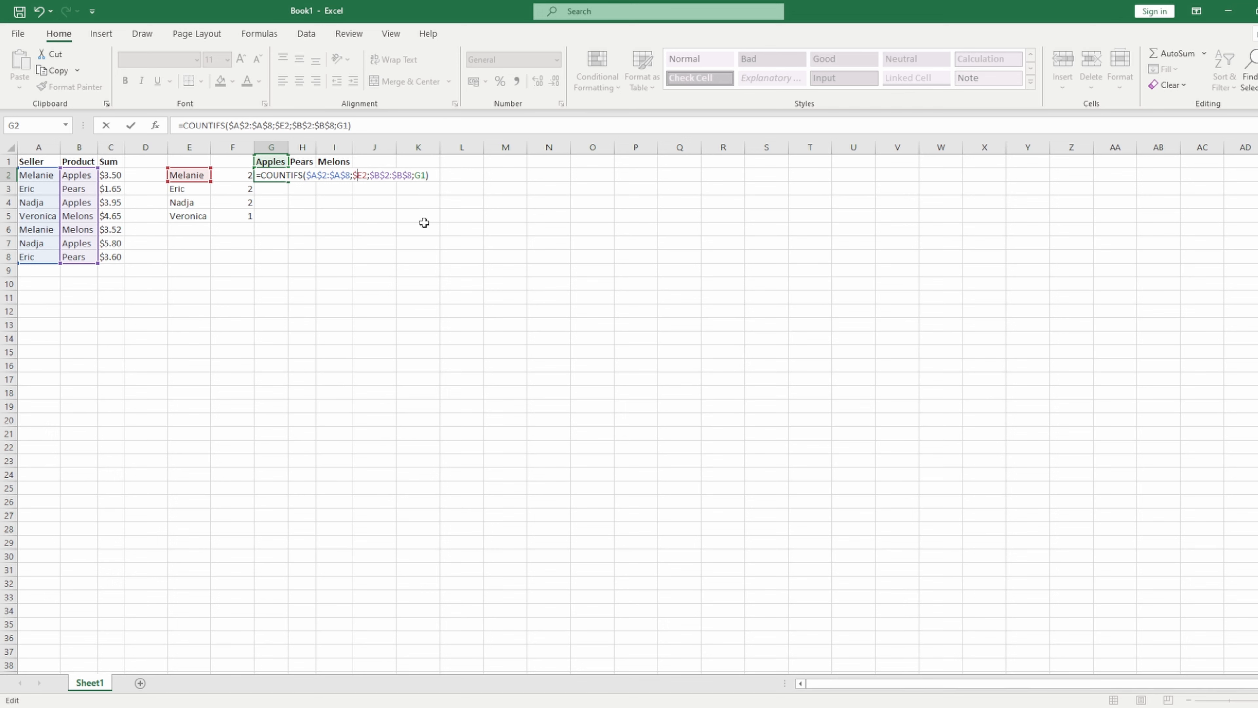
left_click(420, 176)
type("$")
key("Return")
Step: Fill the G2 COUNTIFS formula over the range G2:I5 for all sellers and products
left_click(278, 174)
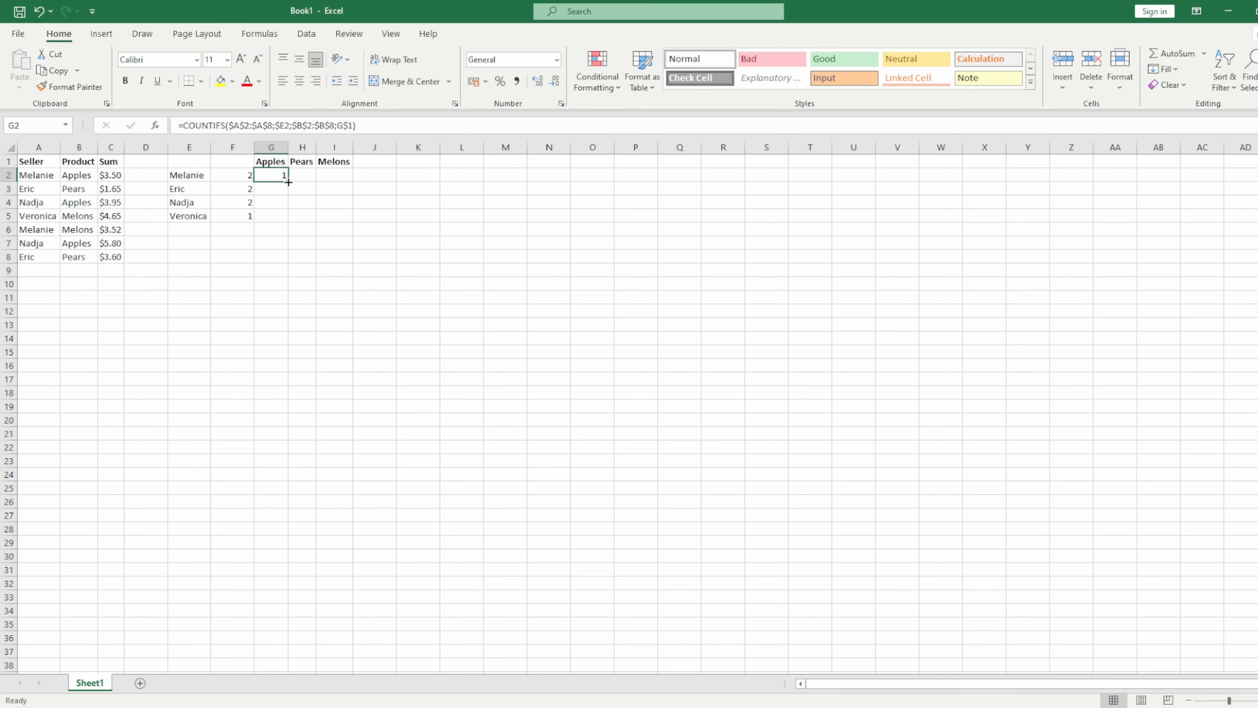
left_click_drag(288, 182, 351, 234)
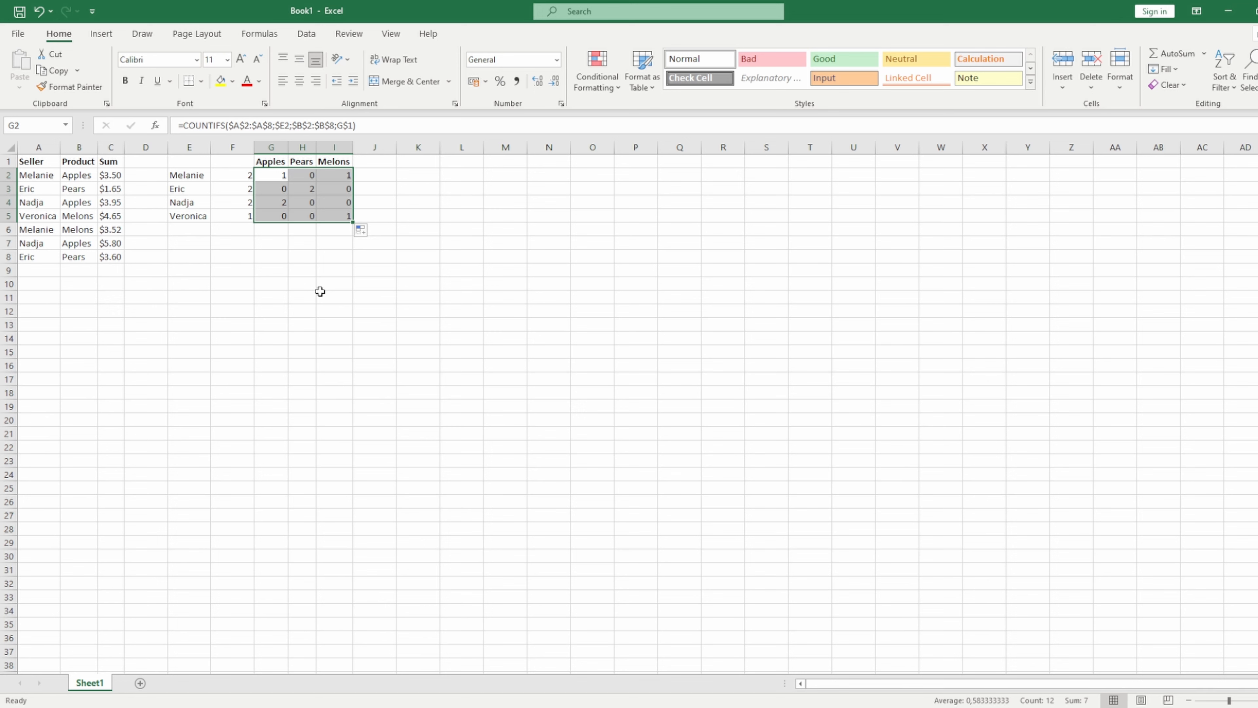
left_click(750, 706)
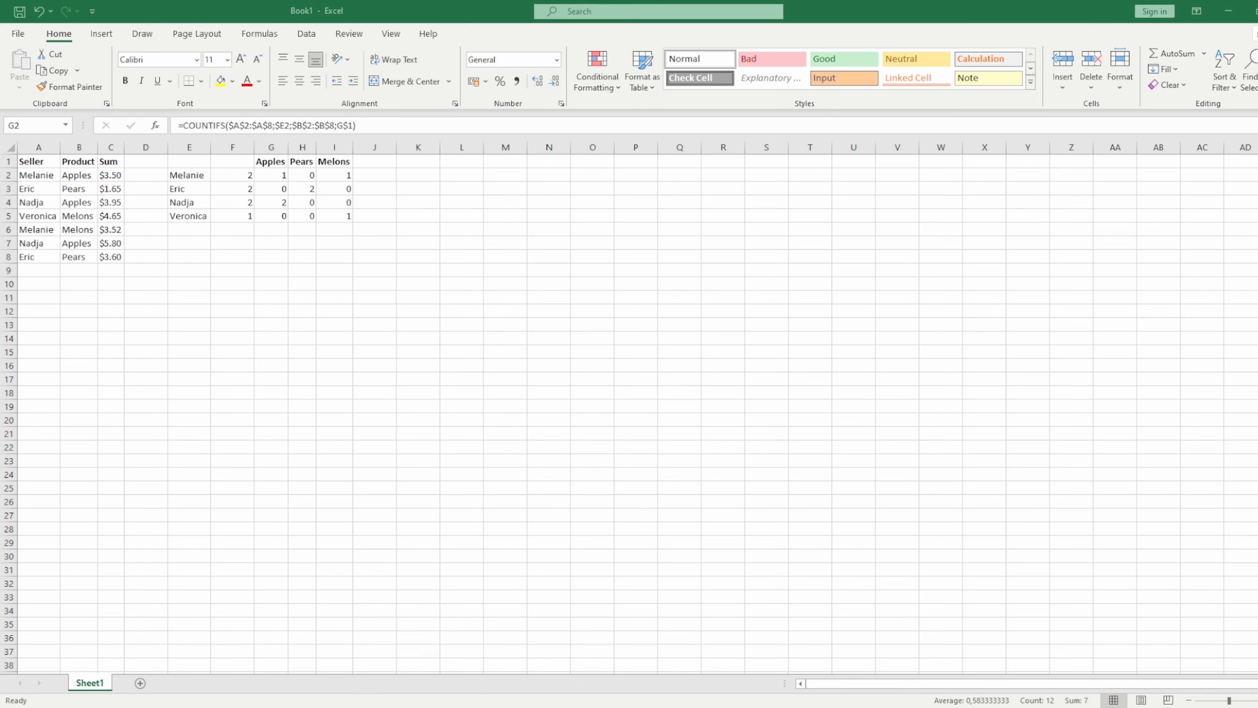